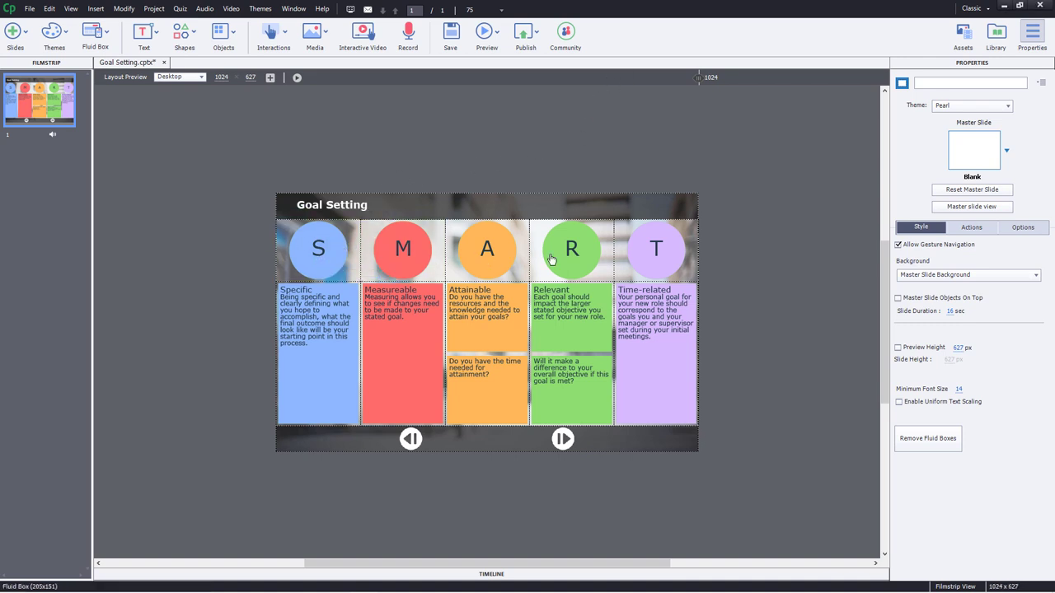
# Step: Expand the timeline to show every layer, including letter_r, and select the R circle
pyautogui.click(498, 574)
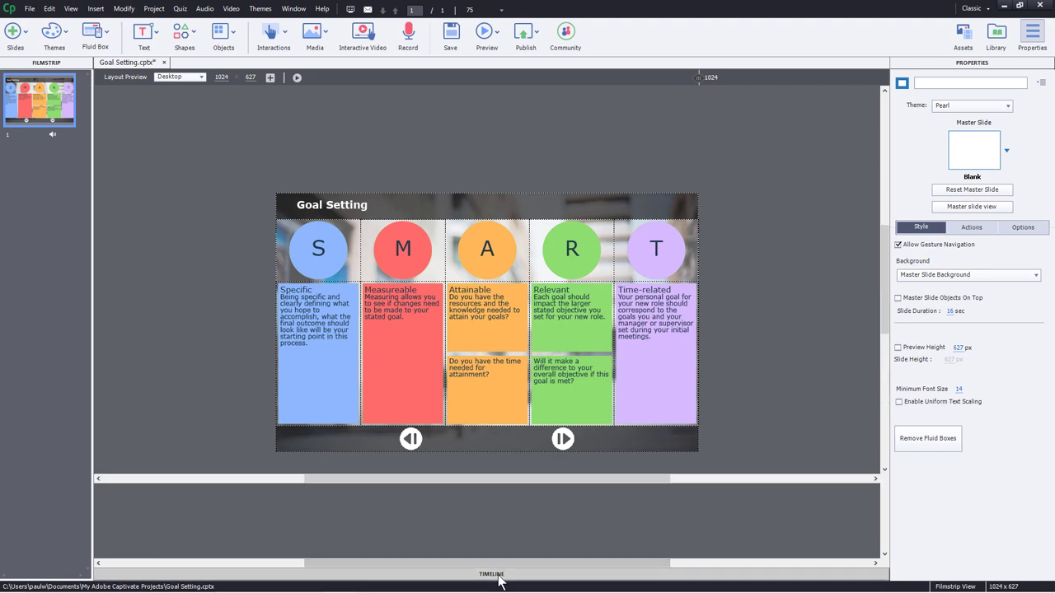
pyautogui.moveTo(508, 483); pyautogui.dragTo(514, 333)
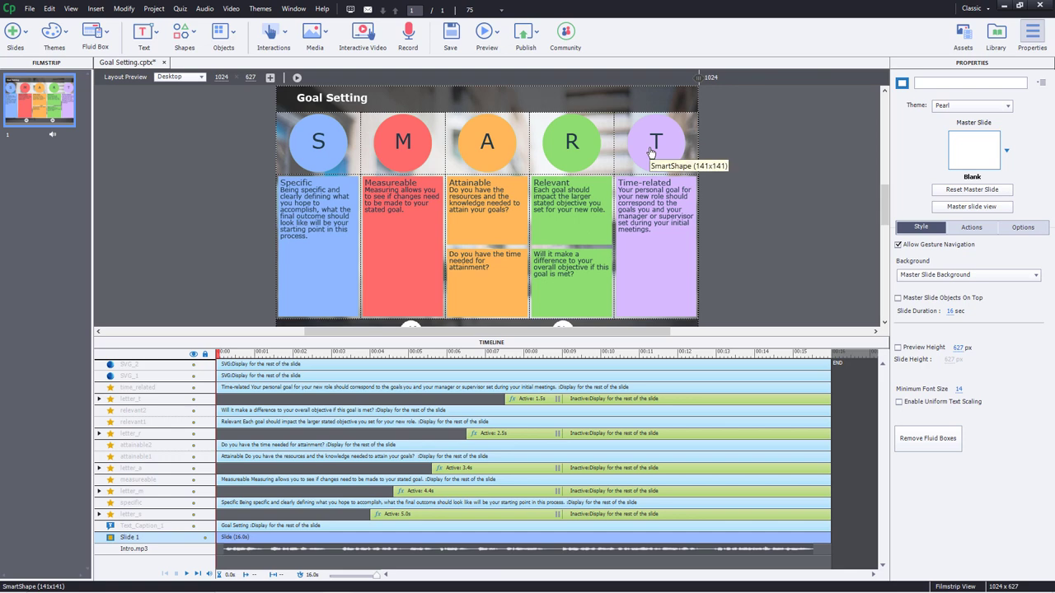
pyautogui.click(573, 148)
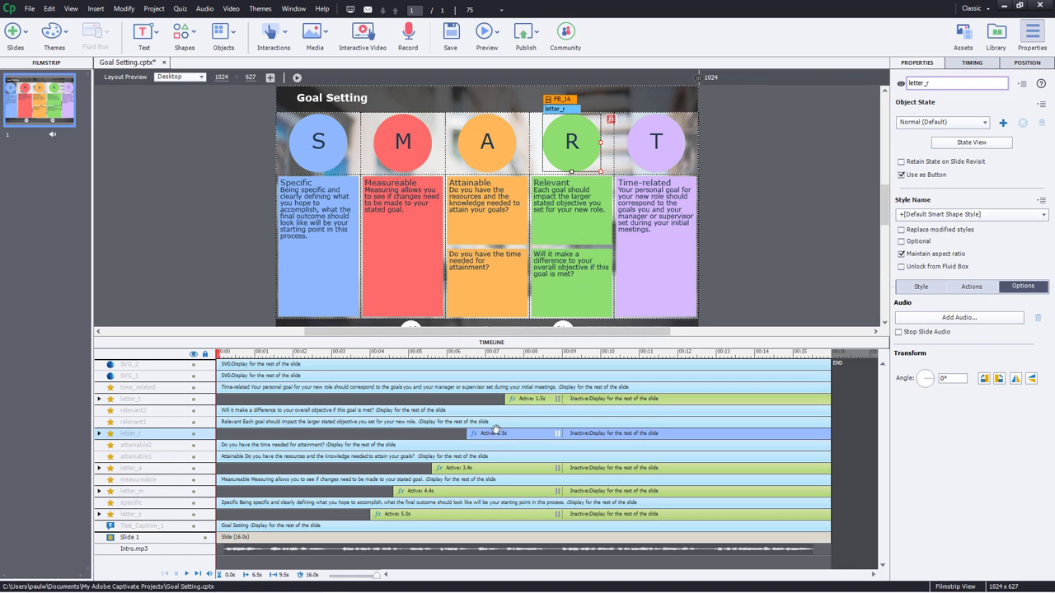
# Step: Collapse the timeline, zoom the slide to 100%, and select the R circle
pyautogui.click(486, 343)
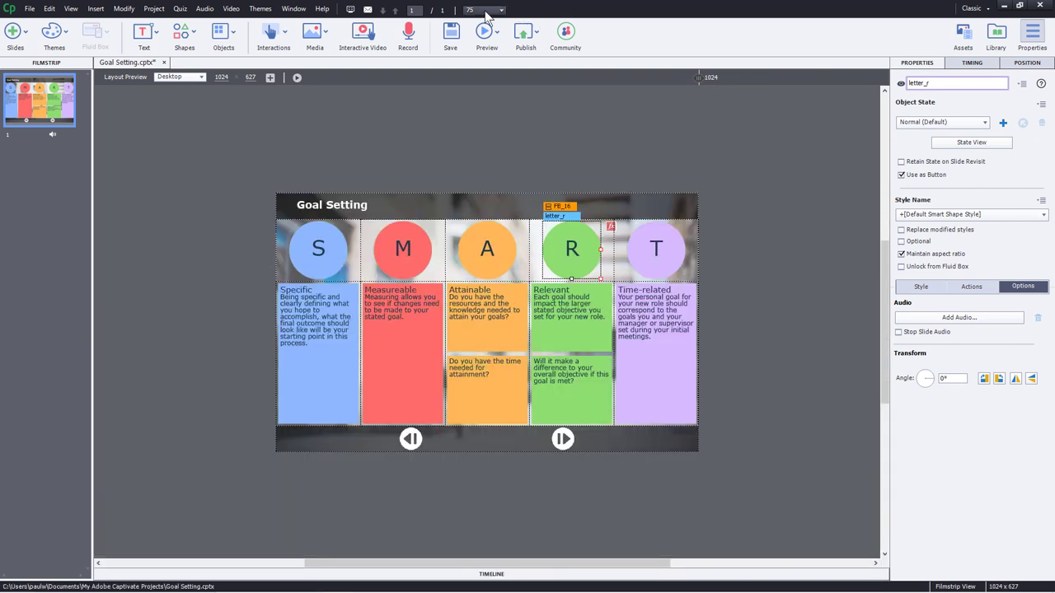
pyautogui.click(484, 10)
pyautogui.click(479, 83)
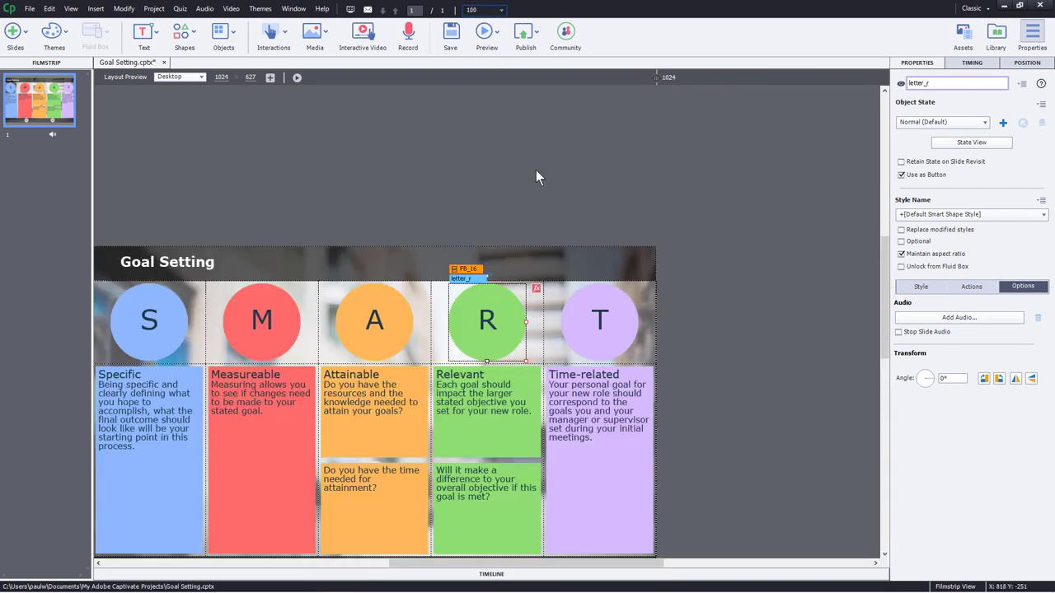
pyautogui.click(733, 302)
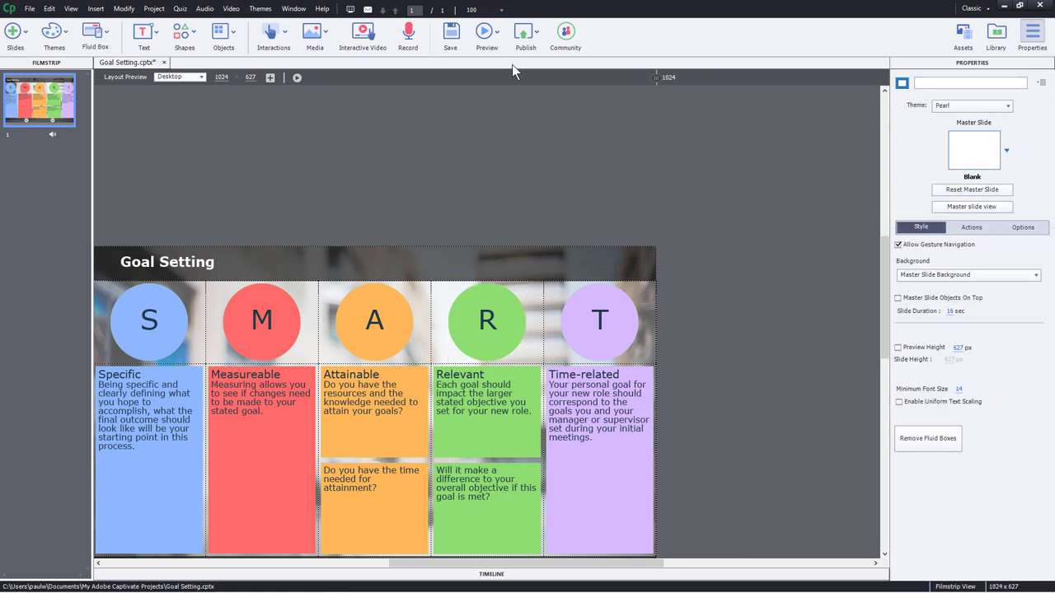
pyautogui.scroll(-1, 498, 11)
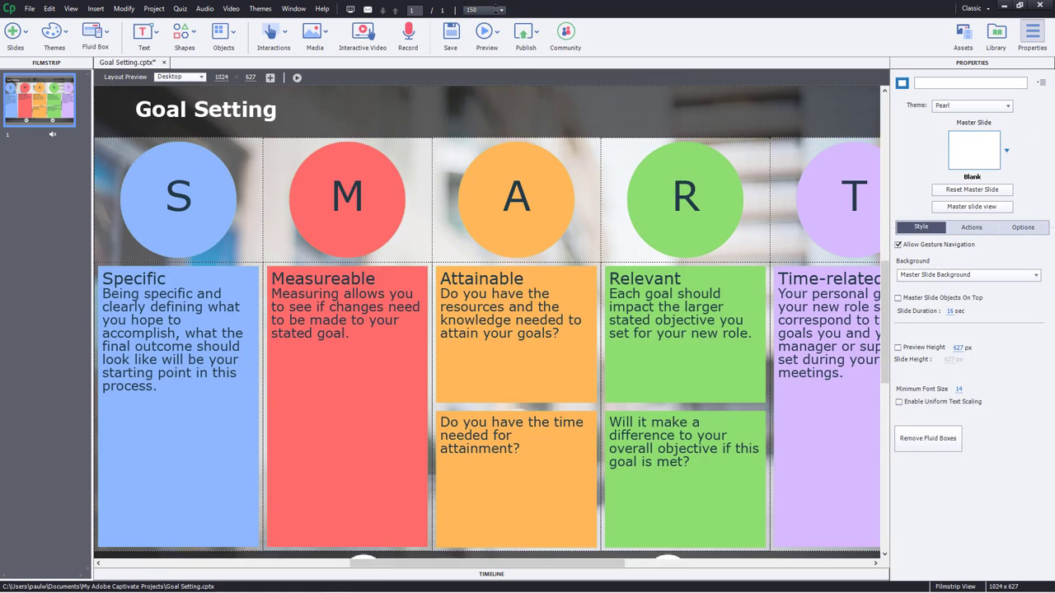
pyautogui.scroll(1, 499, 11)
pyautogui.click(581, 235)
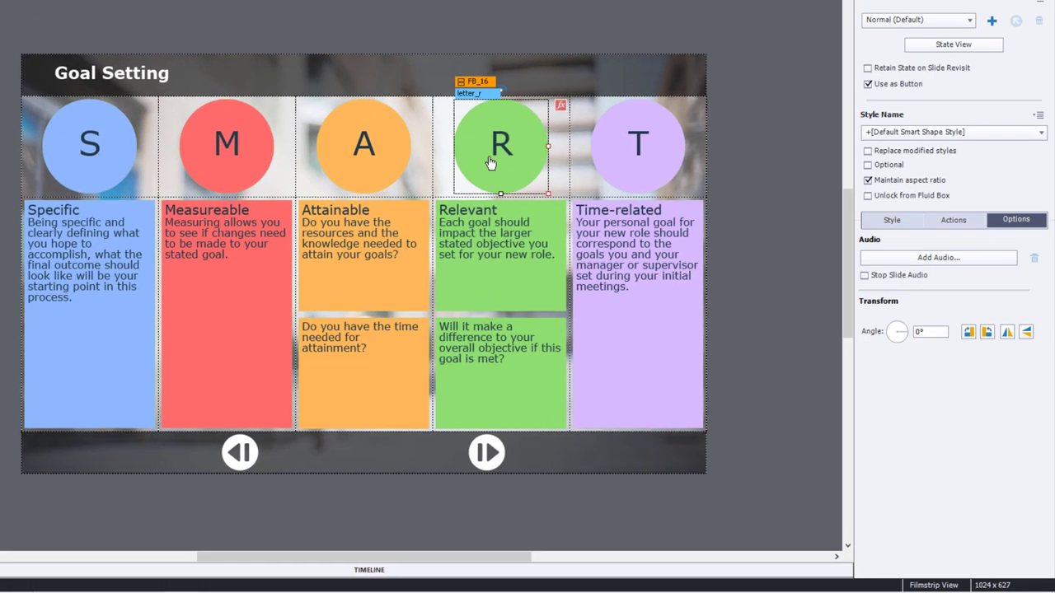
# Step: Turn on Hand Cursor and Disable Click Sound for the R button
pyautogui.click(954, 221)
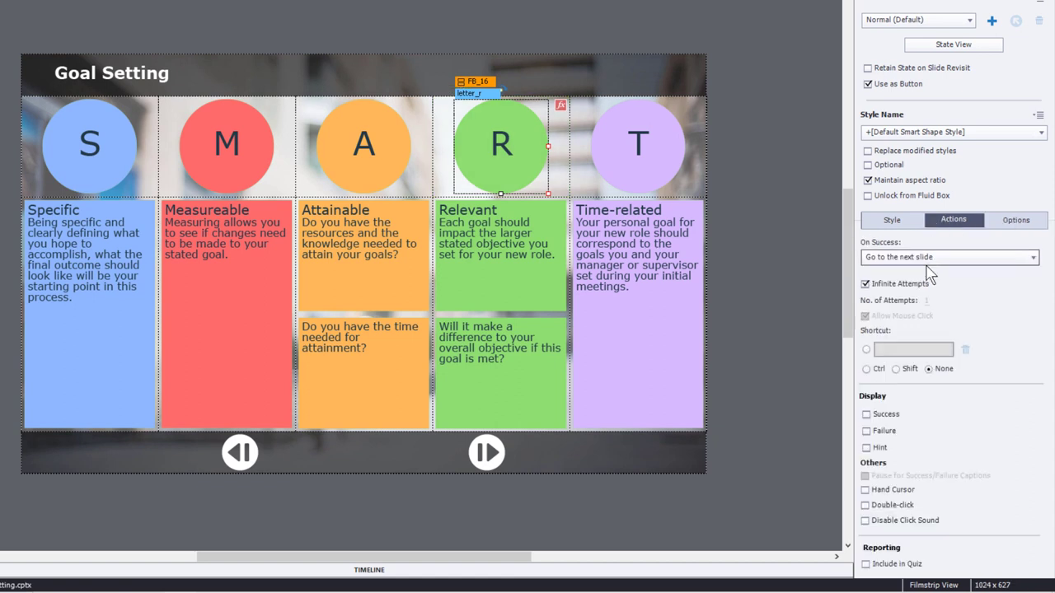
pyautogui.click(880, 491)
pyautogui.click(886, 524)
pyautogui.click(1014, 221)
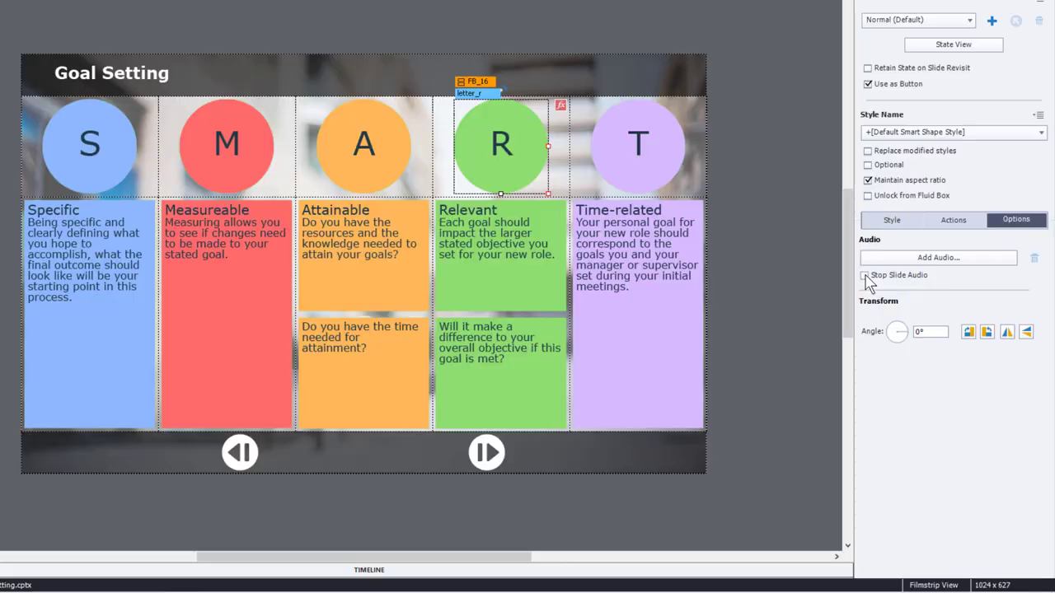
# Step: Make the R button stop slide audio when clicked, then expand its On Success list
pyautogui.click(865, 275)
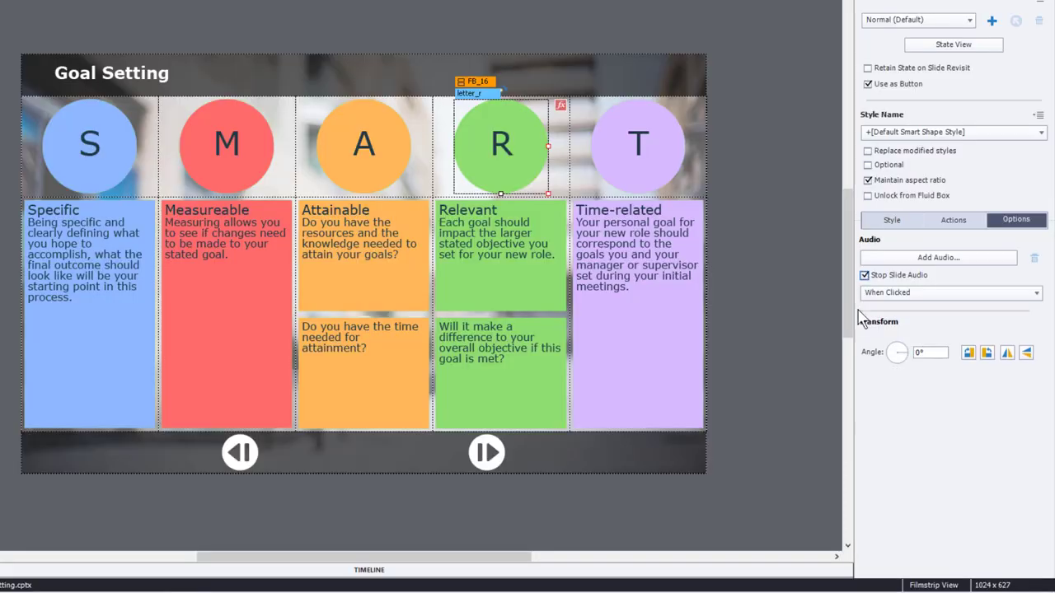
pyautogui.click(920, 297)
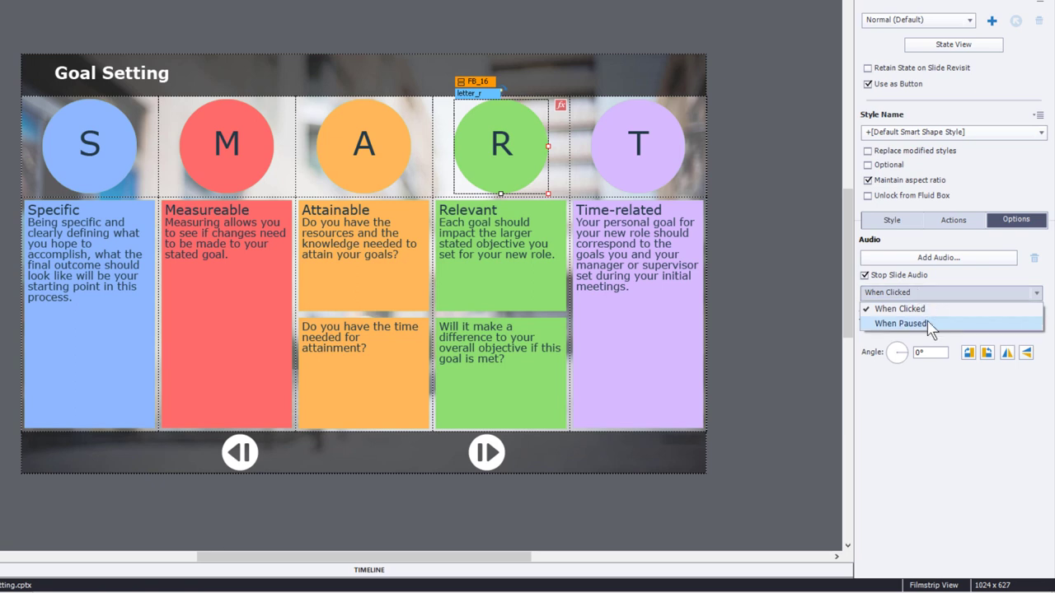
pyautogui.click(909, 309)
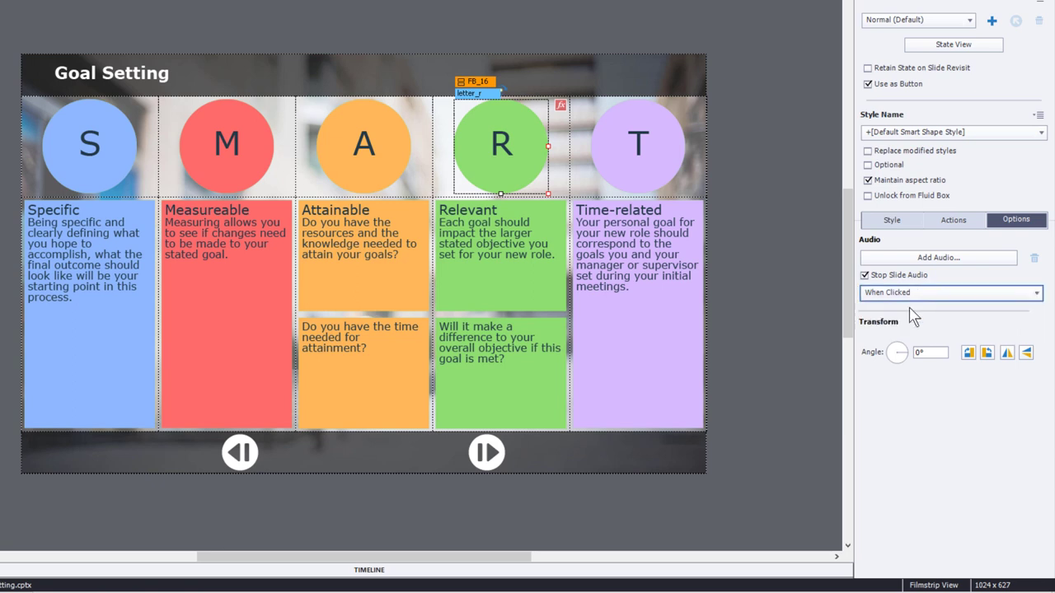
pyautogui.click(955, 221)
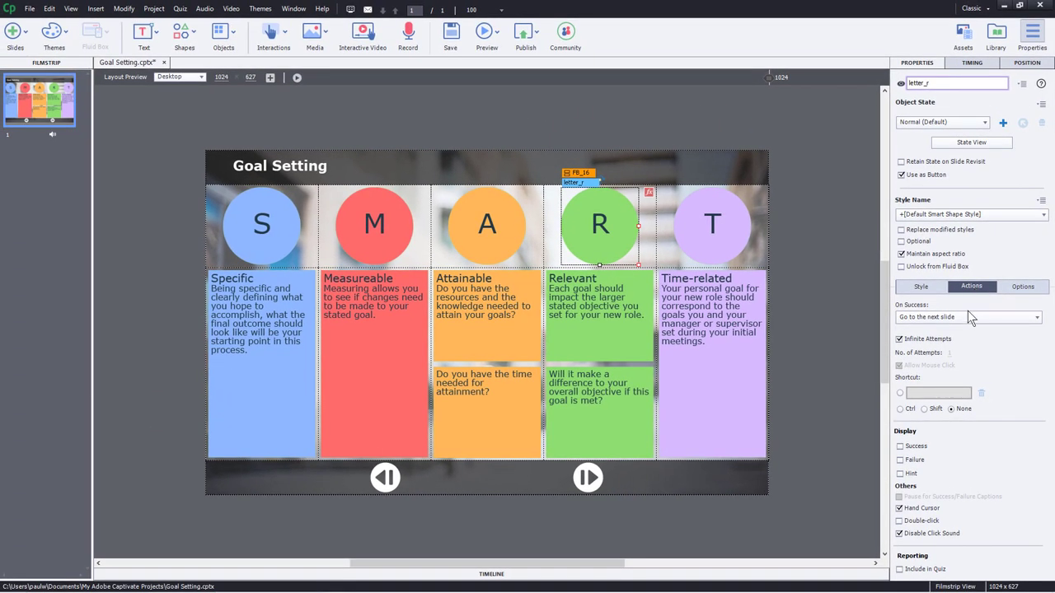
pyautogui.click(960, 317)
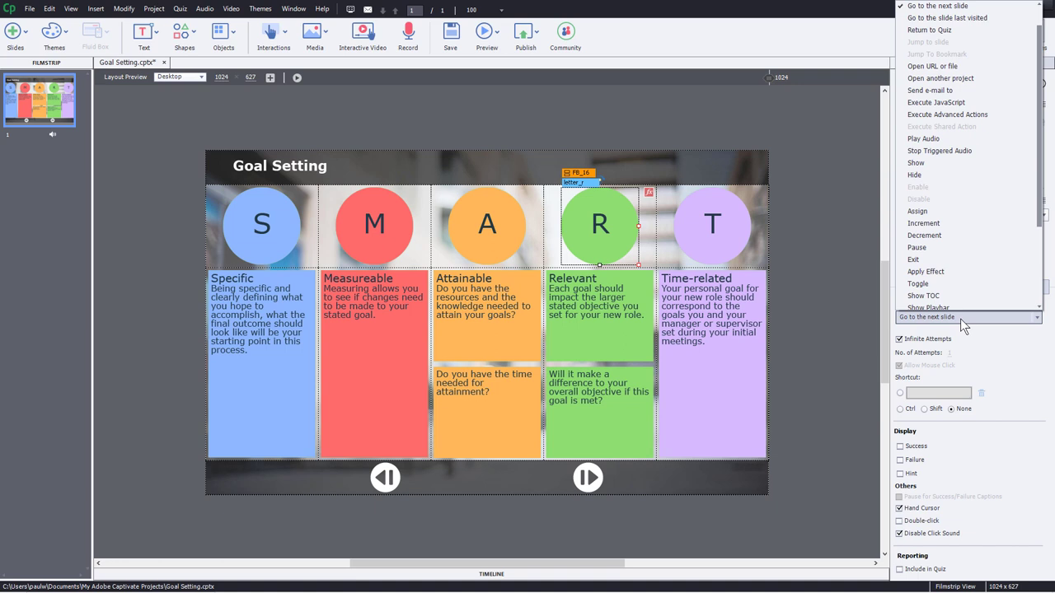
# Step: Set On Success to Execute Advanced Actions and save a new LetterR action starting with Stop Triggered Audio
pyautogui.click(987, 122)
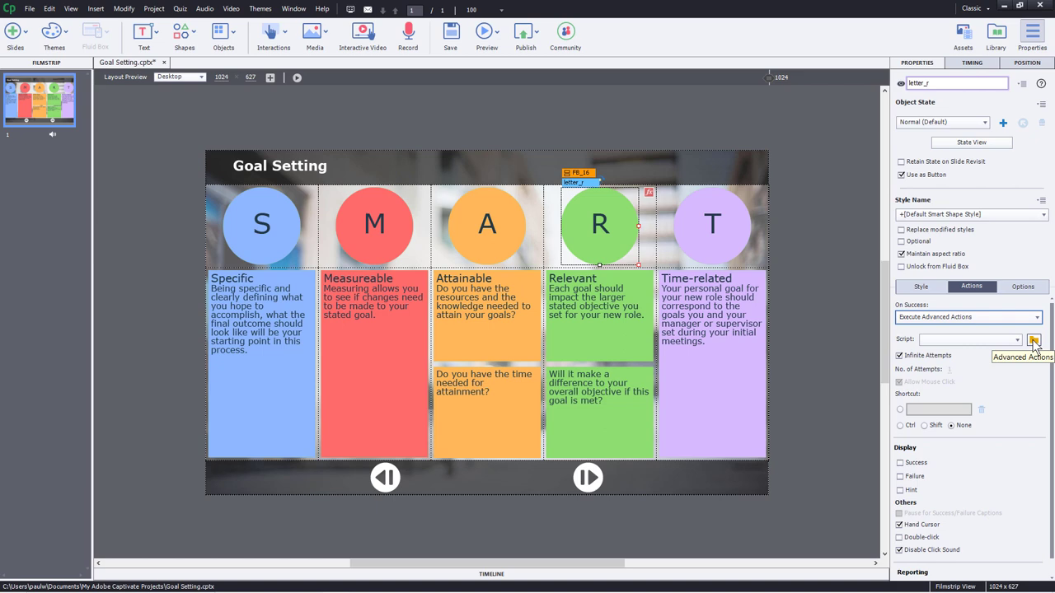
pyautogui.click(1033, 341)
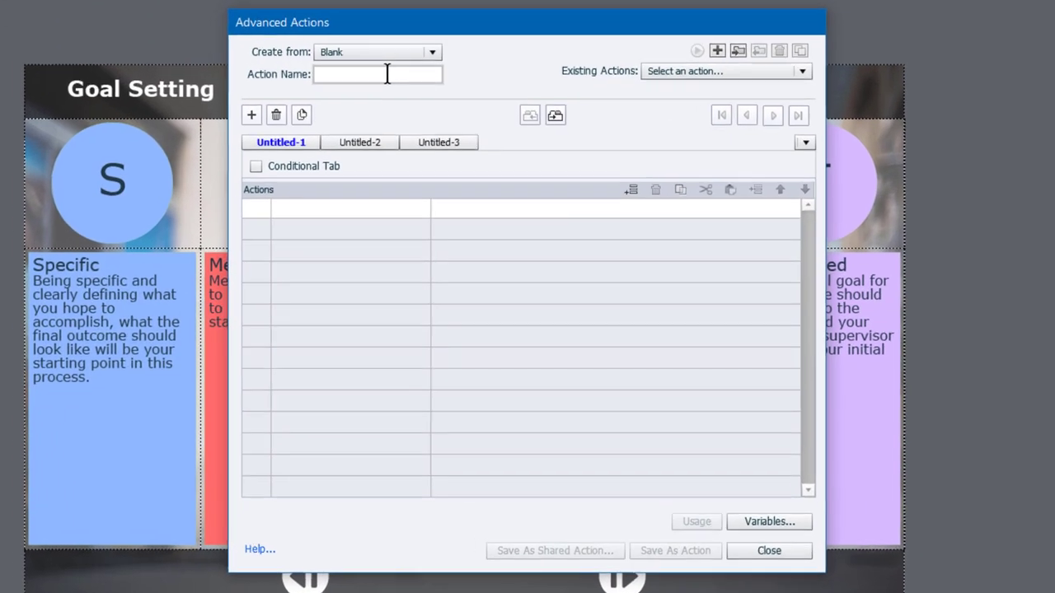
pyautogui.click(386, 74)
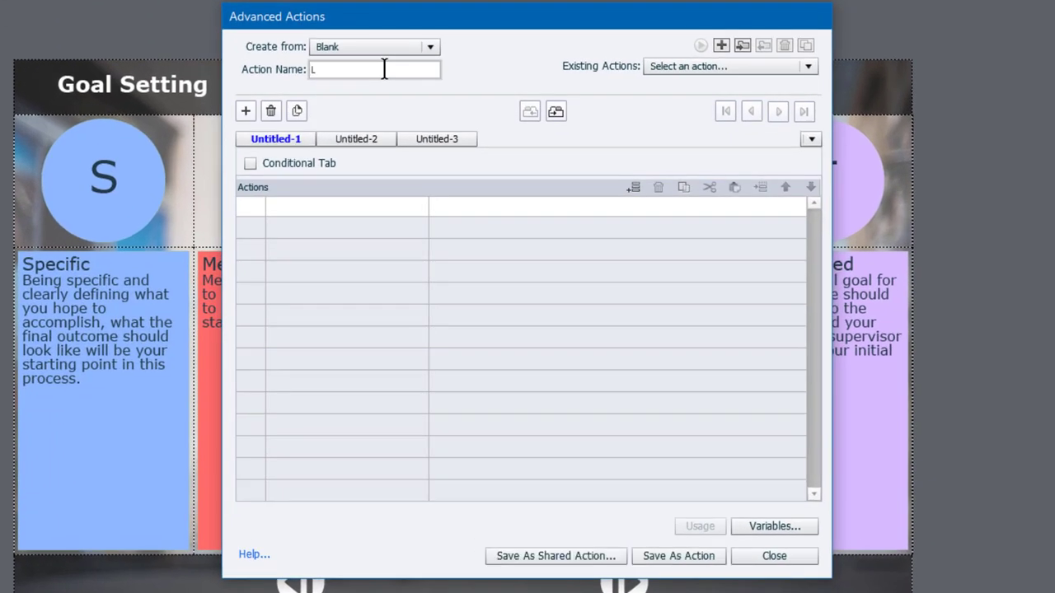
pyautogui.write('LetterR')
pyautogui.doubleClick(280, 209)
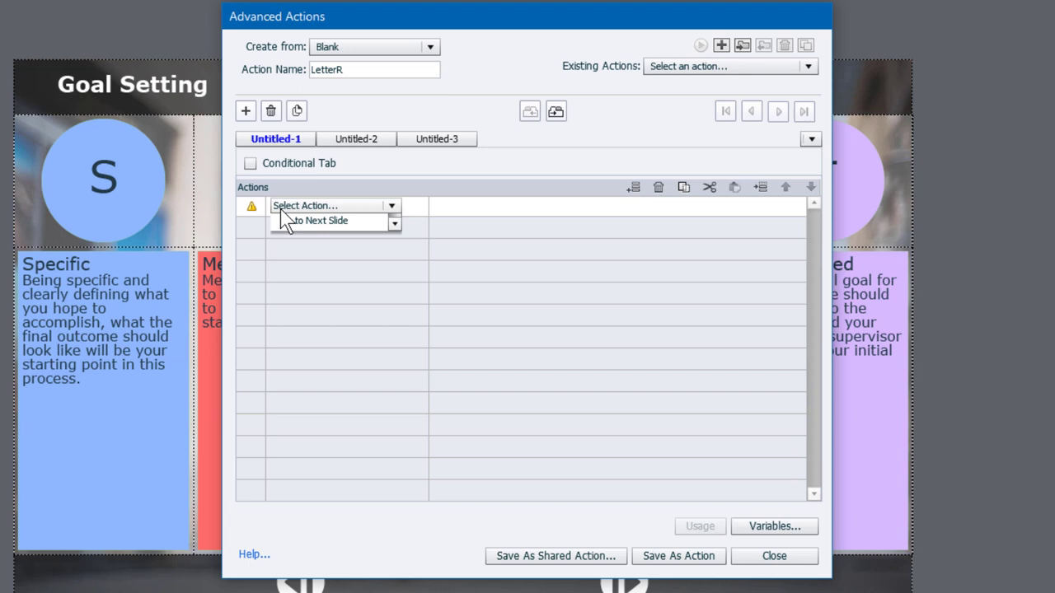
pyautogui.scroll(-5, 283, 217)
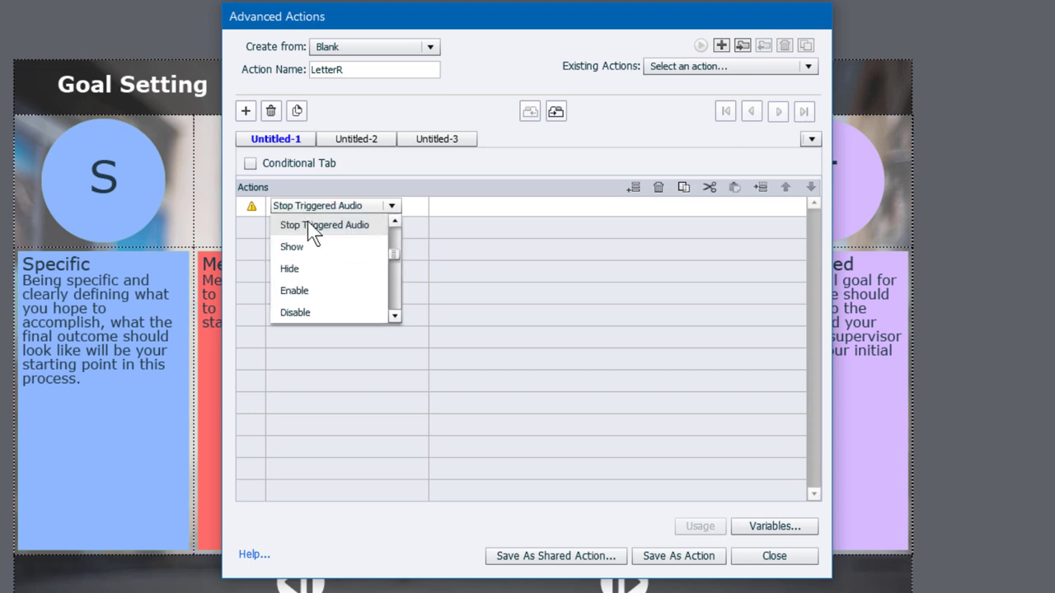
pyautogui.click(308, 221)
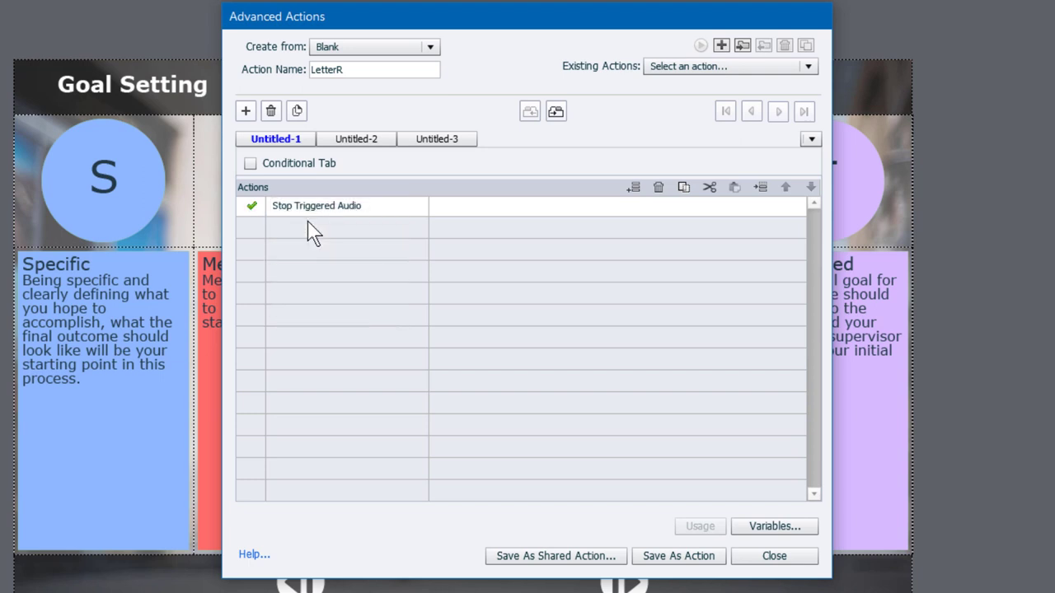
pyautogui.press('Return')
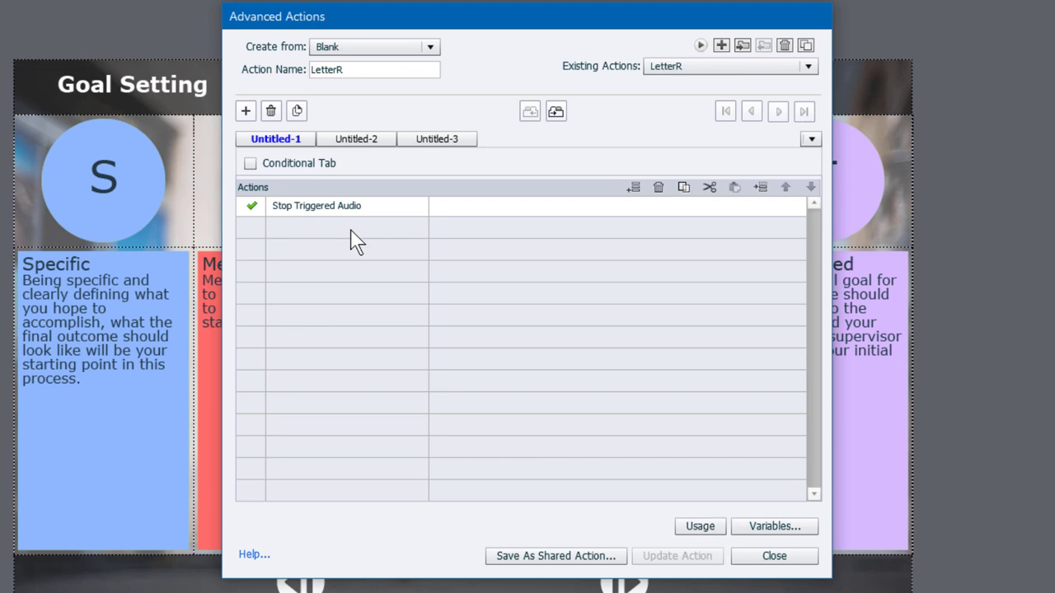
# Step: Add a second LetterR step that plays relevant.mp3
pyautogui.click(314, 241)
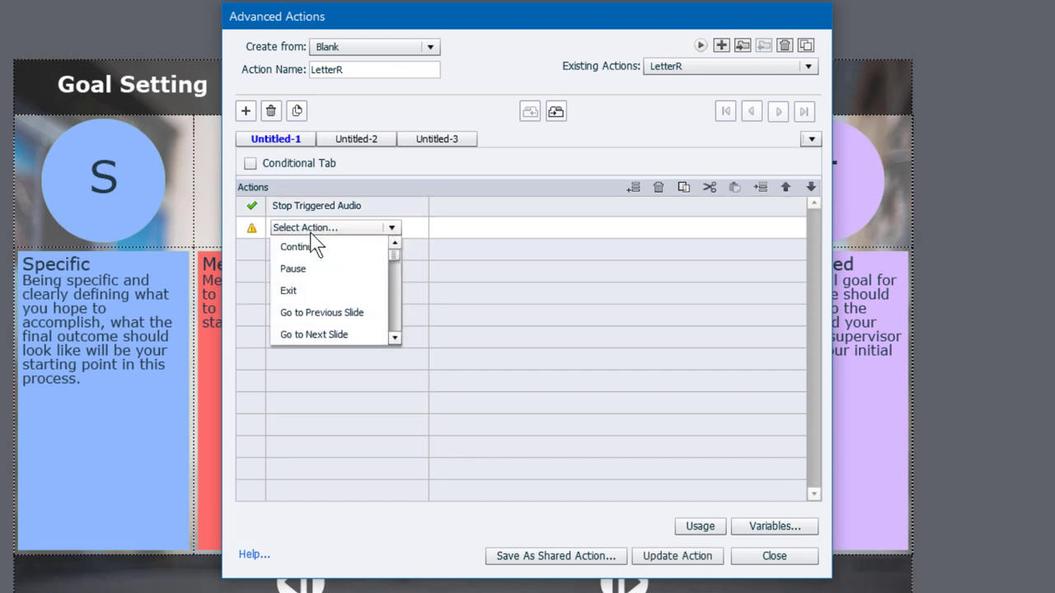
pyautogui.press('p')
pyautogui.press('p')
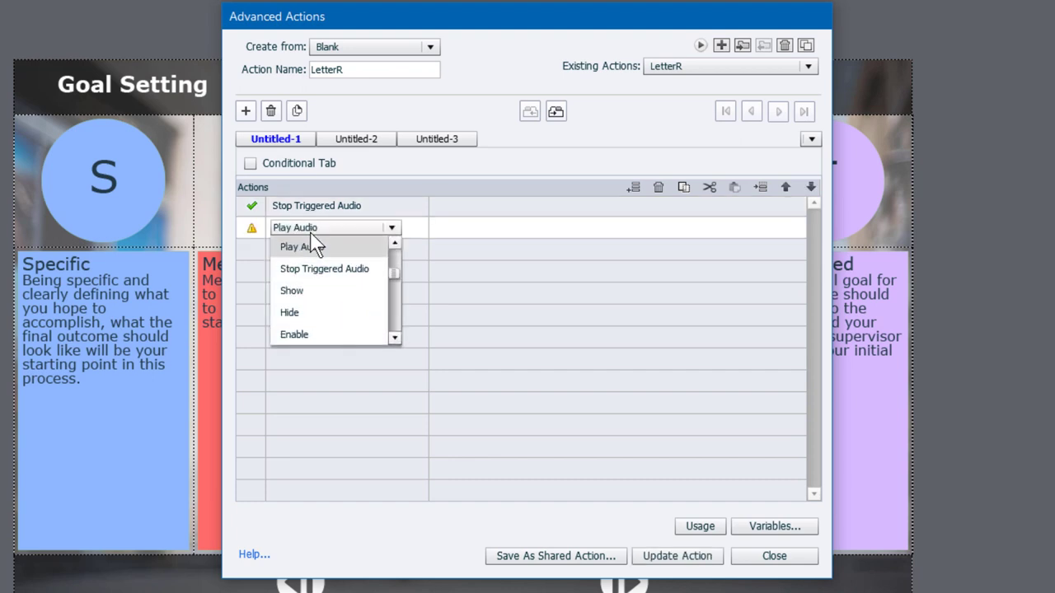
pyautogui.click(313, 246)
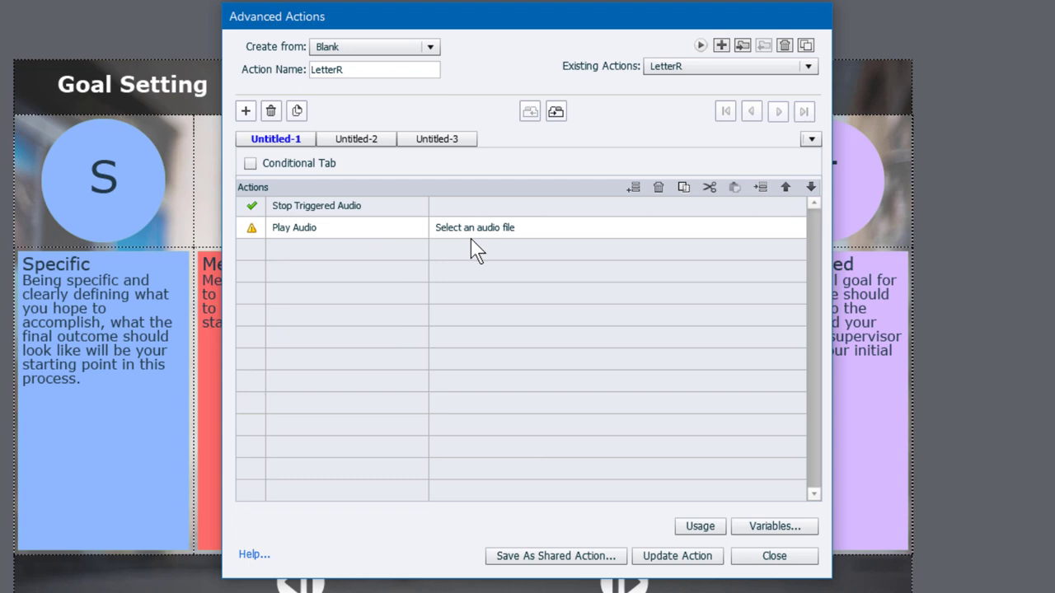
pyautogui.click(486, 237)
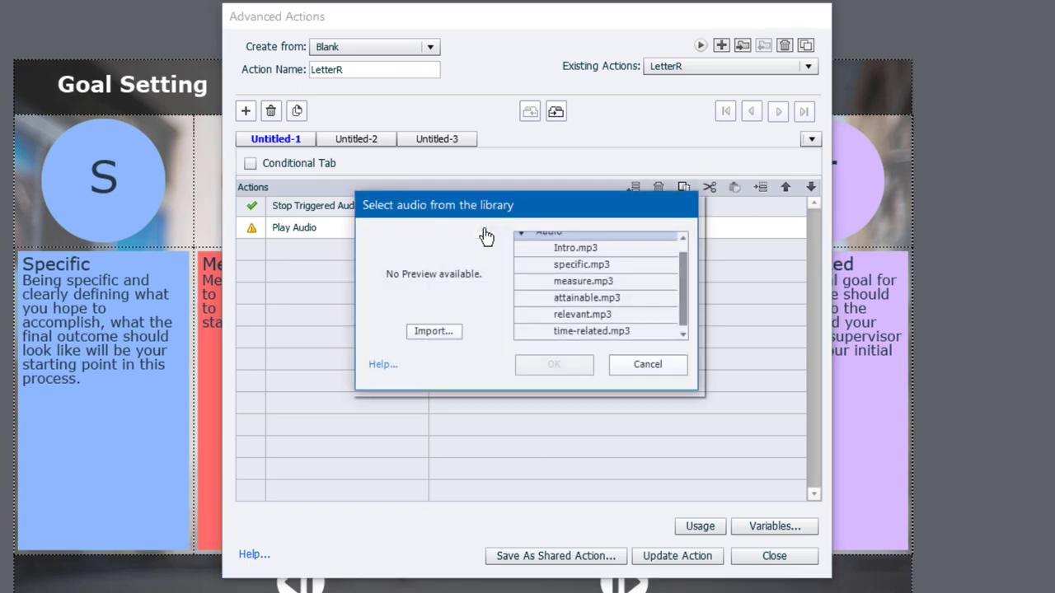
pyautogui.click(446, 331)
pyautogui.click(595, 323)
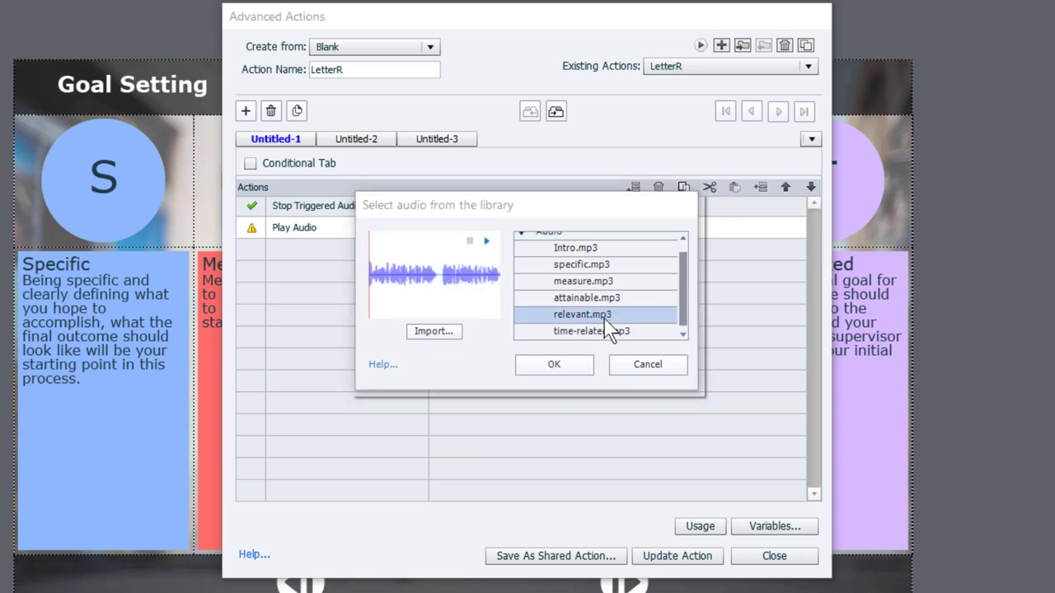
pyautogui.click(564, 360)
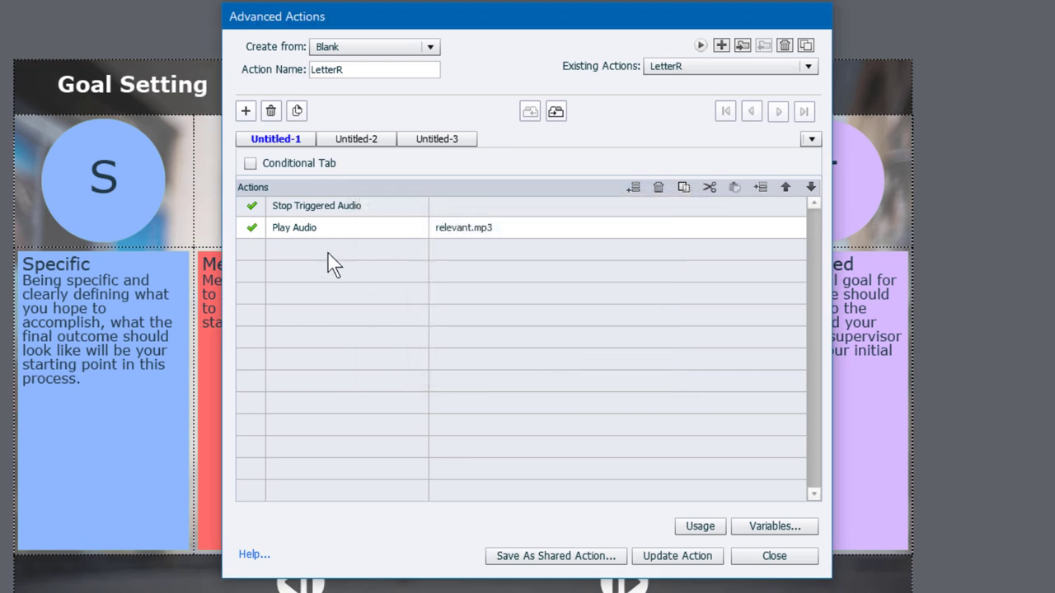
# Step: Save the LetterR changes and add a Show step for relevant1
pyautogui.press('Return')
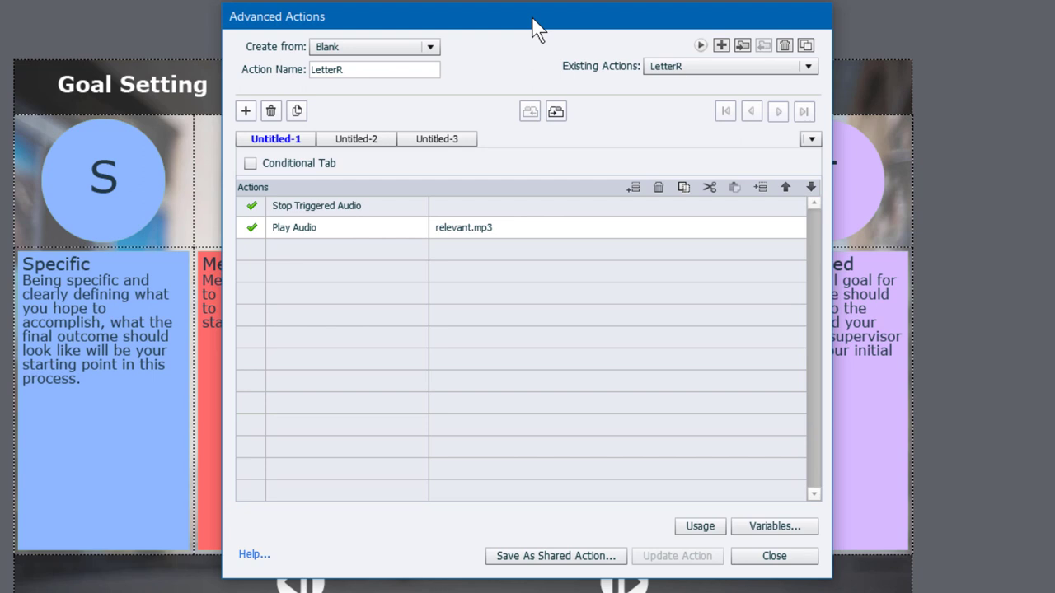
pyautogui.moveTo(522, 28); pyautogui.dragTo(354, 20)
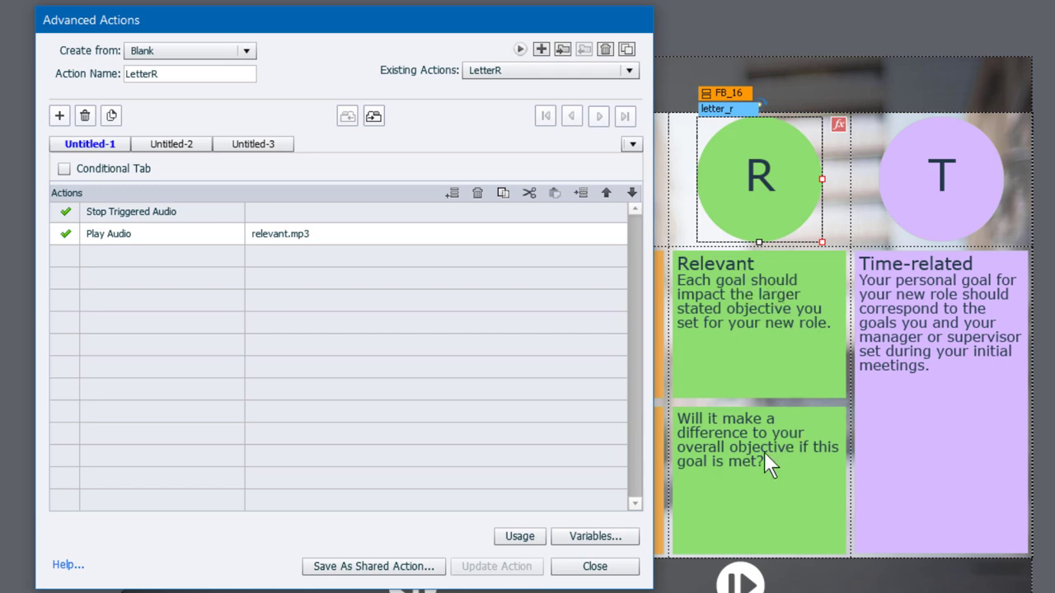
pyautogui.doubleClick(109, 255)
pyautogui.press('s')
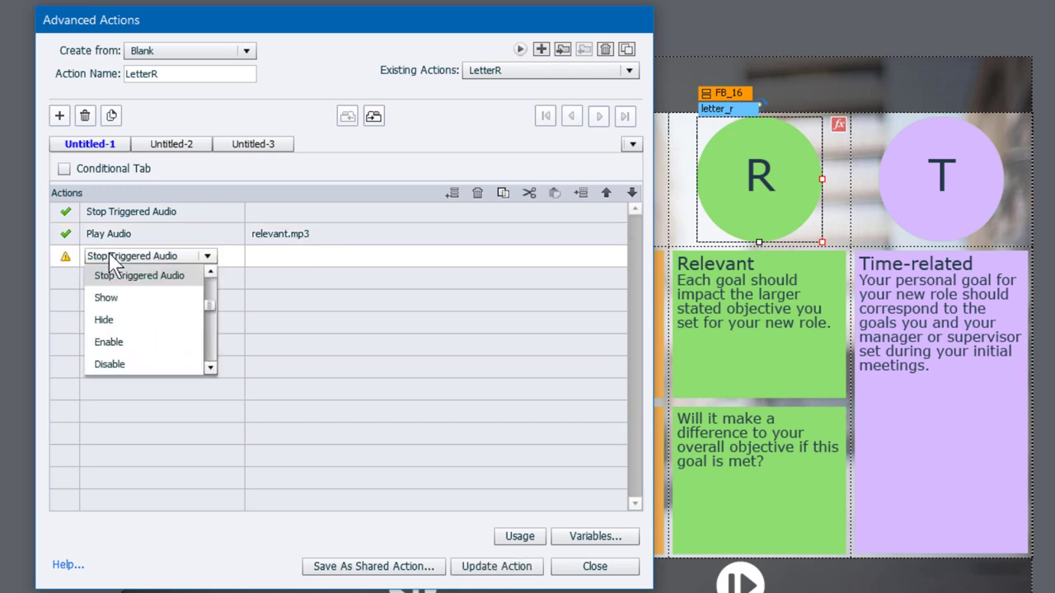
pyautogui.press('s')
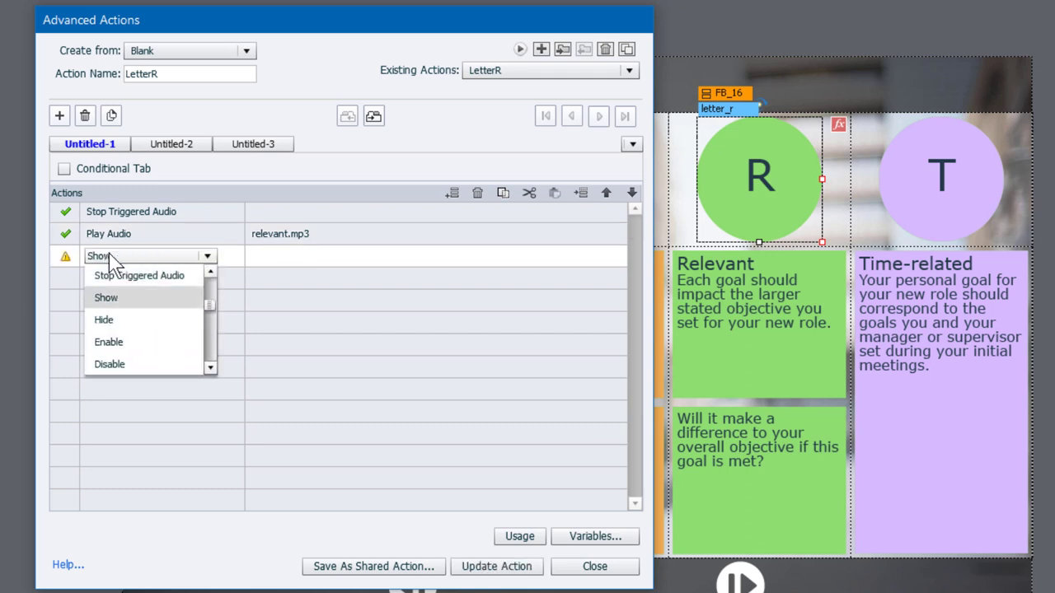
pyautogui.click(119, 297)
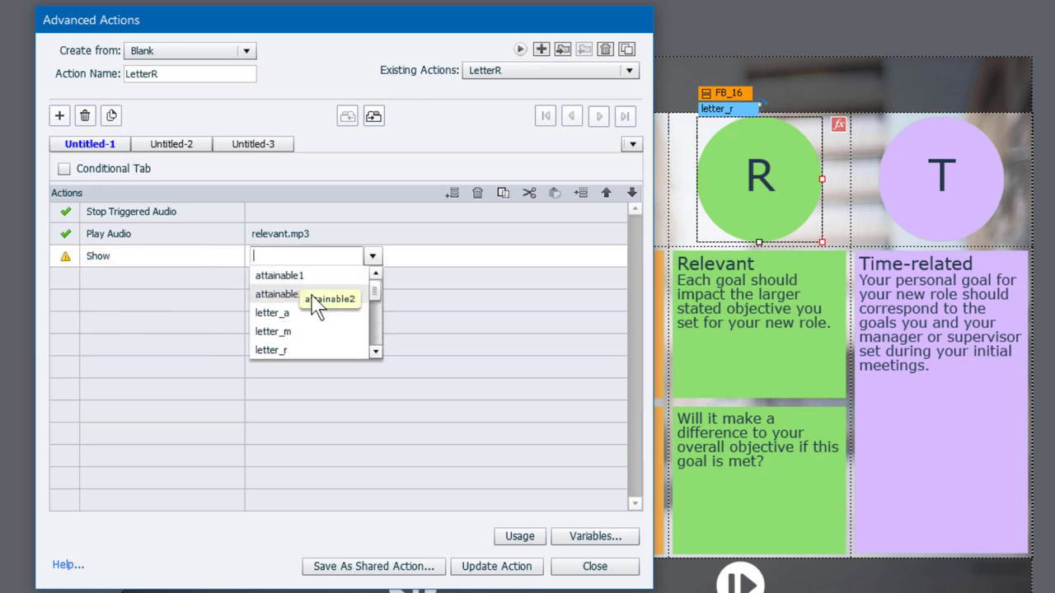
pyautogui.click(378, 336)
pyautogui.click(301, 331)
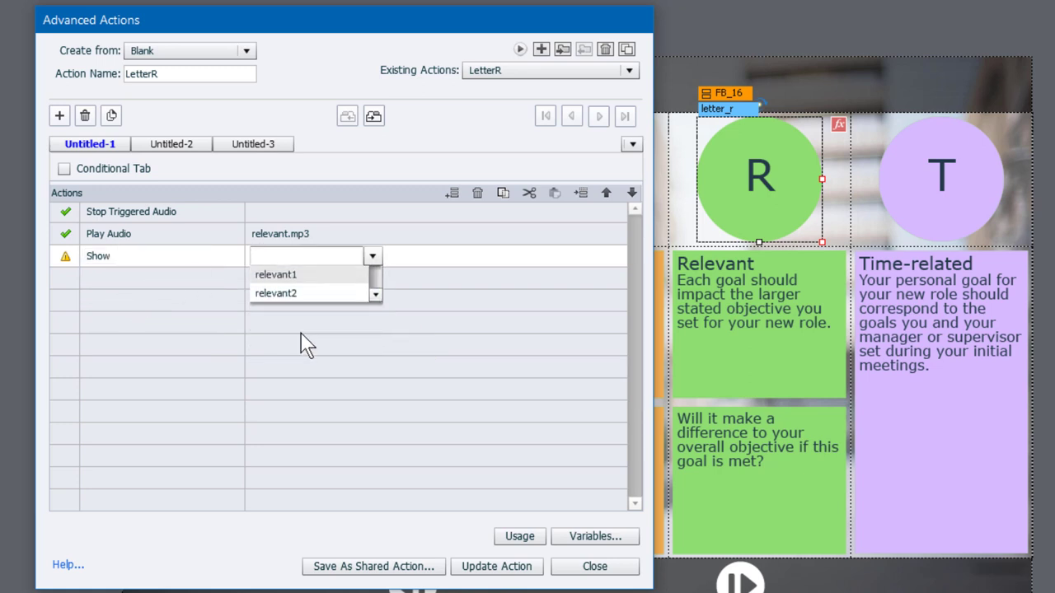
# Step: Add another Show step for relevant2
pyautogui.click(107, 280)
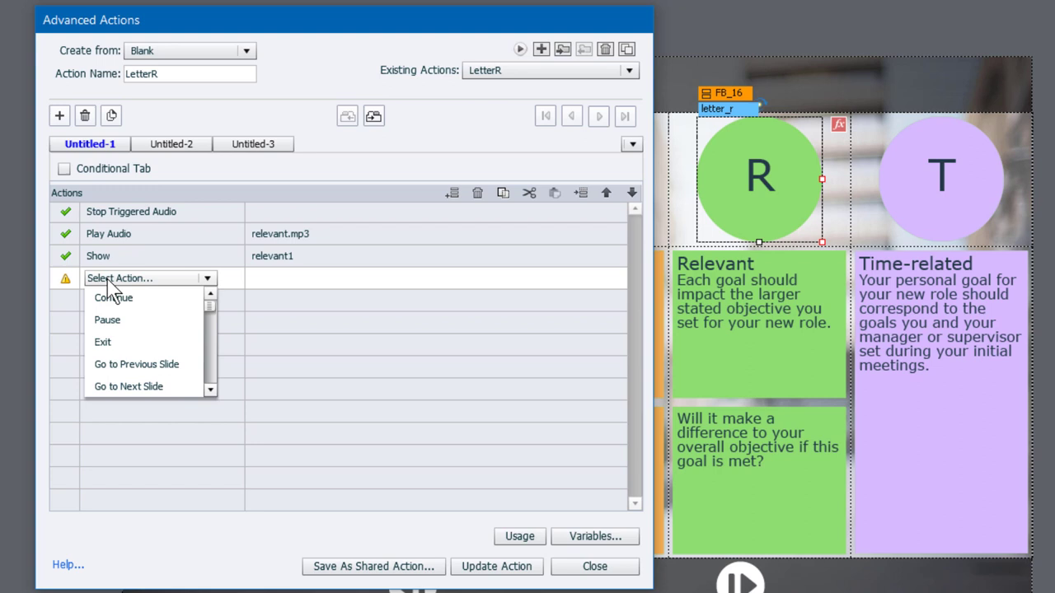
pyautogui.press('s')
pyautogui.press('s')
pyautogui.click(111, 319)
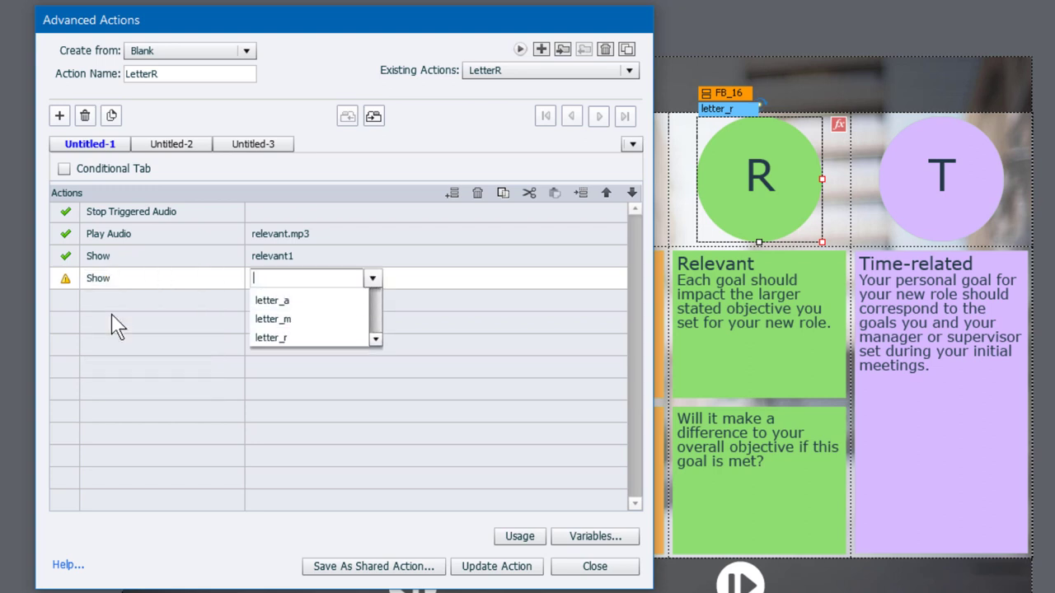
pyautogui.click(375, 366)
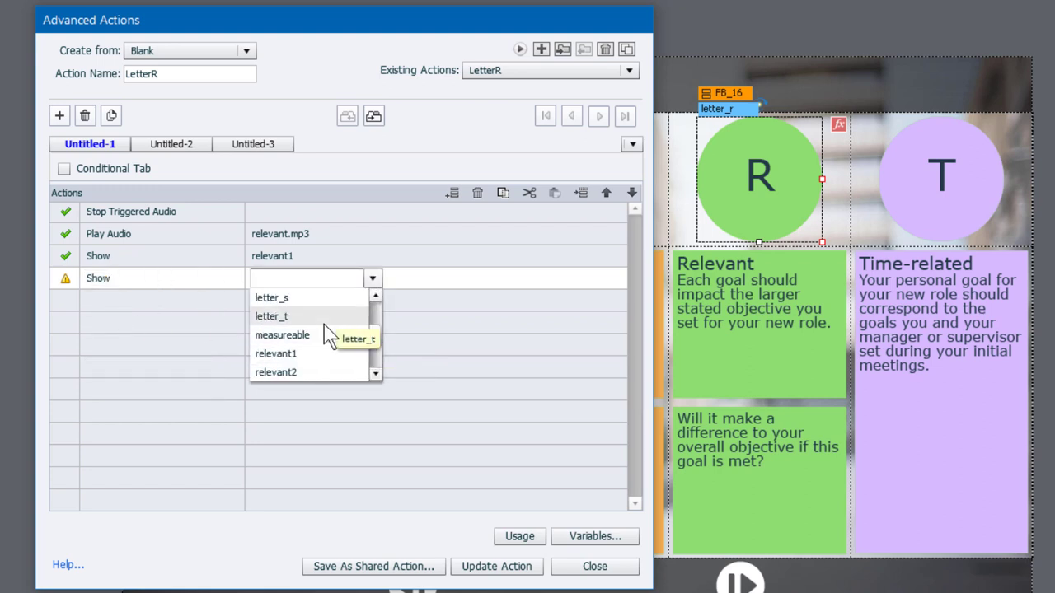
pyautogui.click(304, 372)
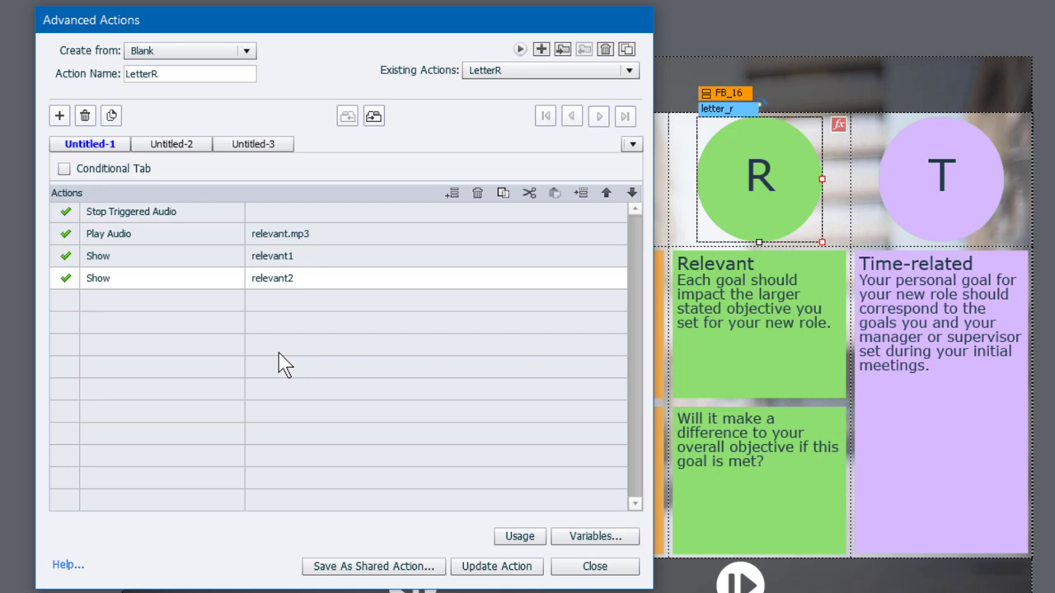
# Step: Update the LetterR action, close the editor, and display the project Library
pyautogui.click(513, 566)
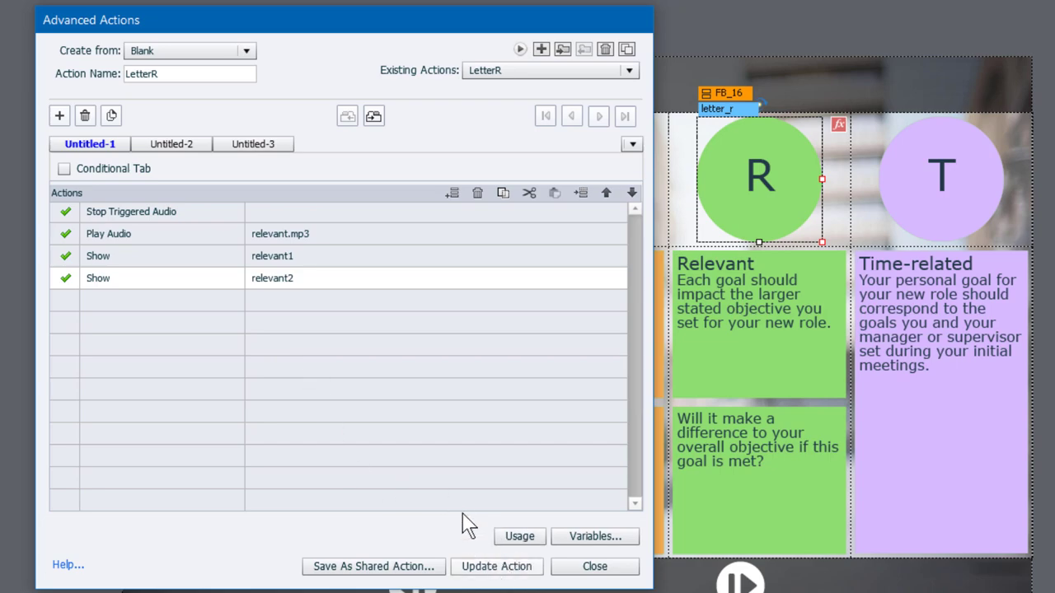
pyautogui.click(403, 333)
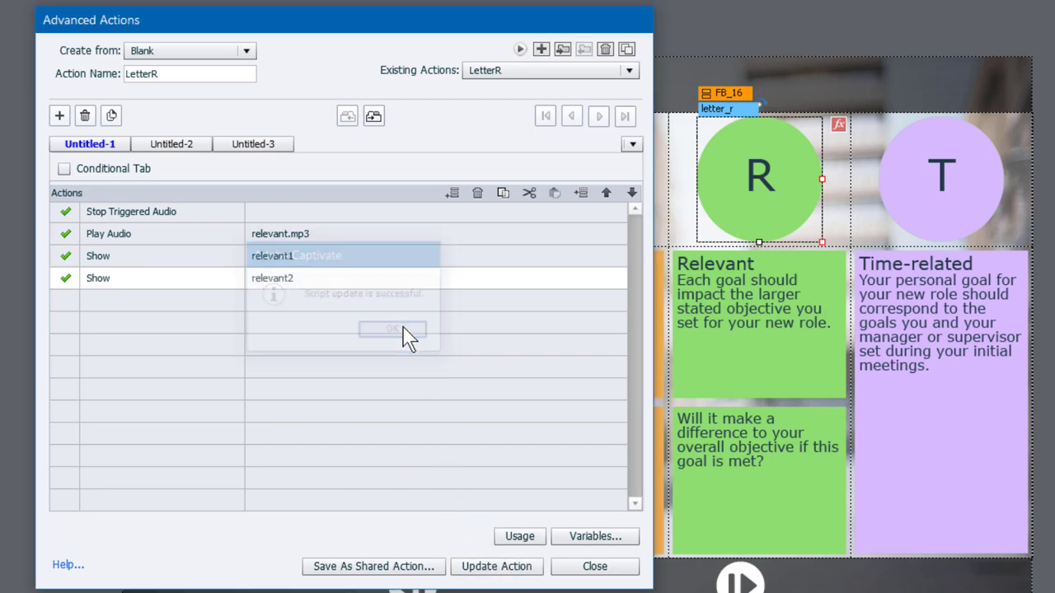
pyautogui.click(595, 568)
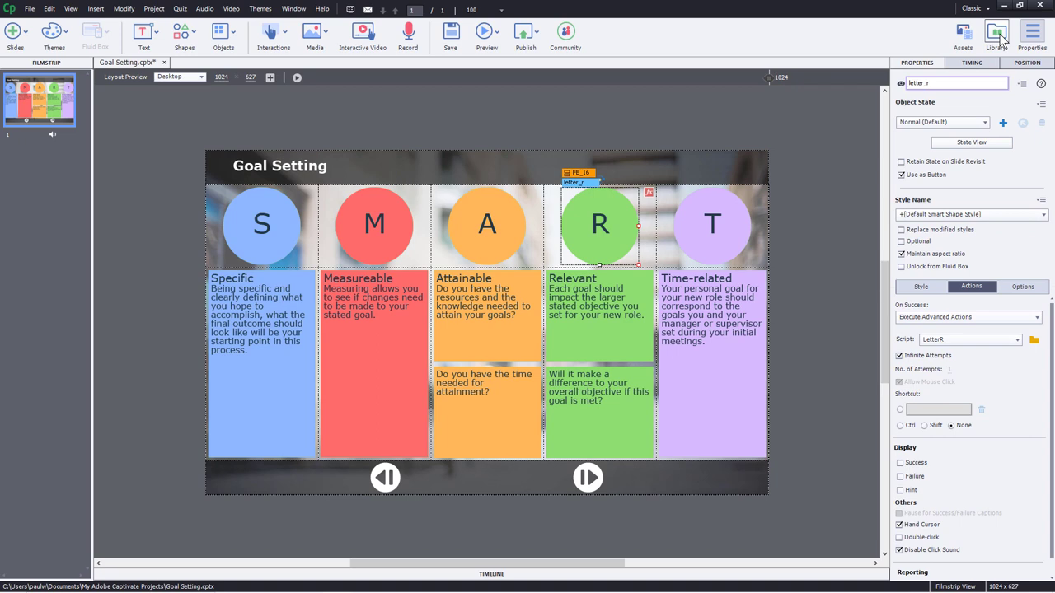
pyautogui.click(997, 34)
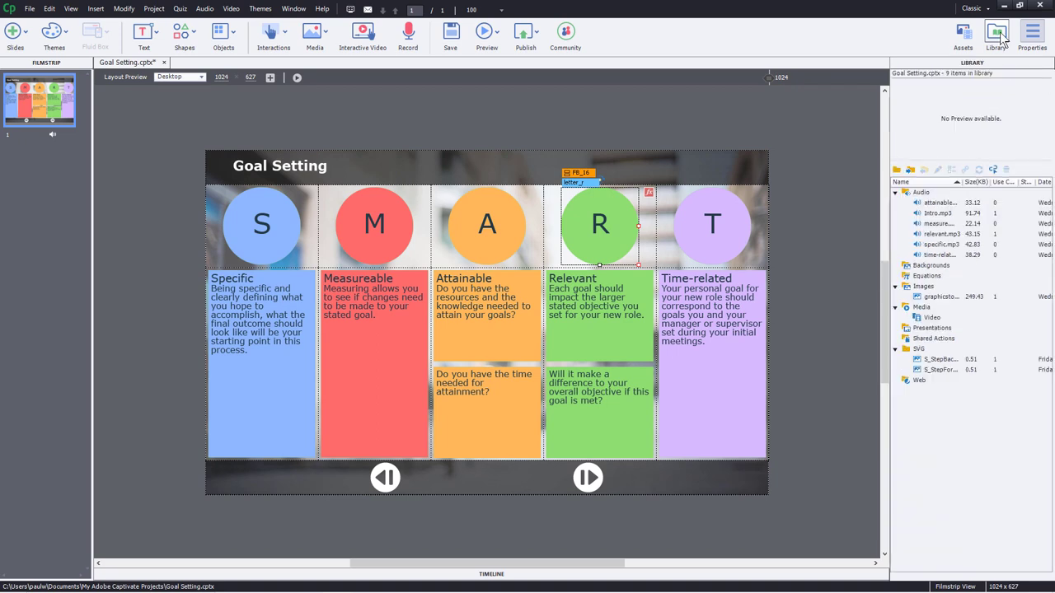
pyautogui.click(940, 235)
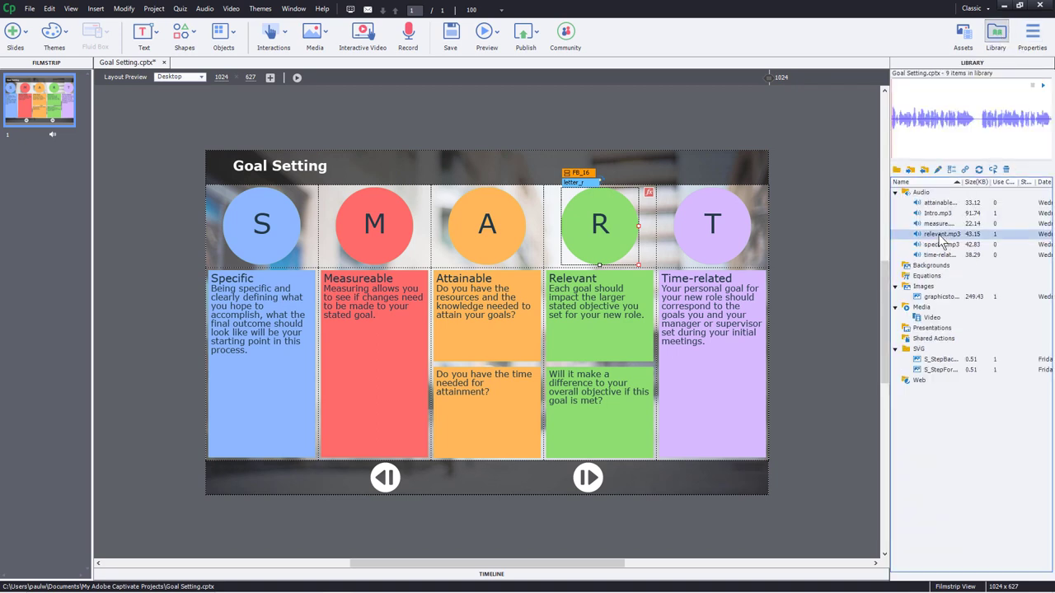
pyautogui.doubleClick(941, 235)
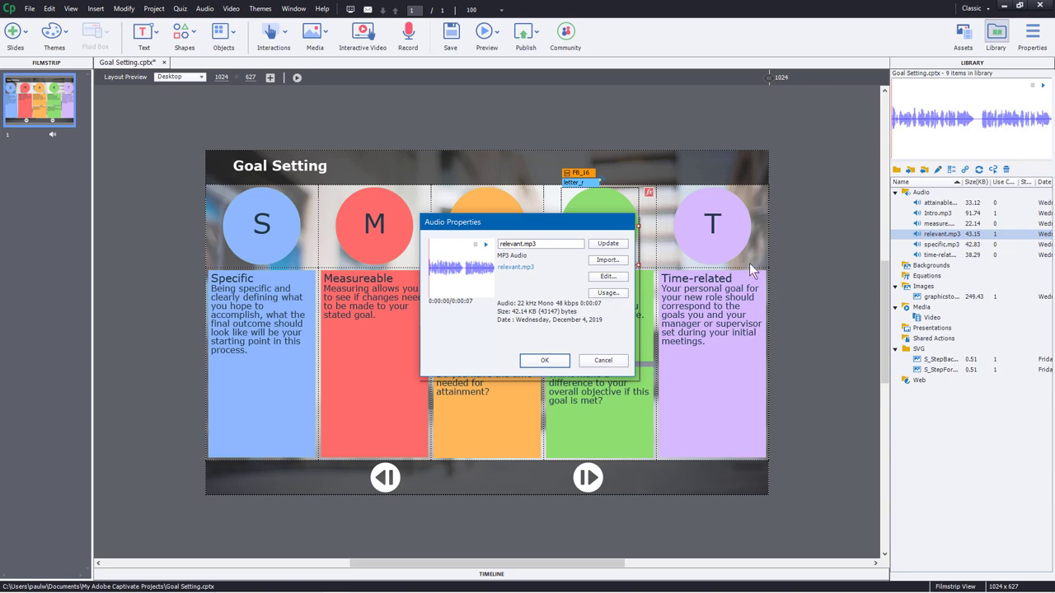
pyautogui.click(611, 279)
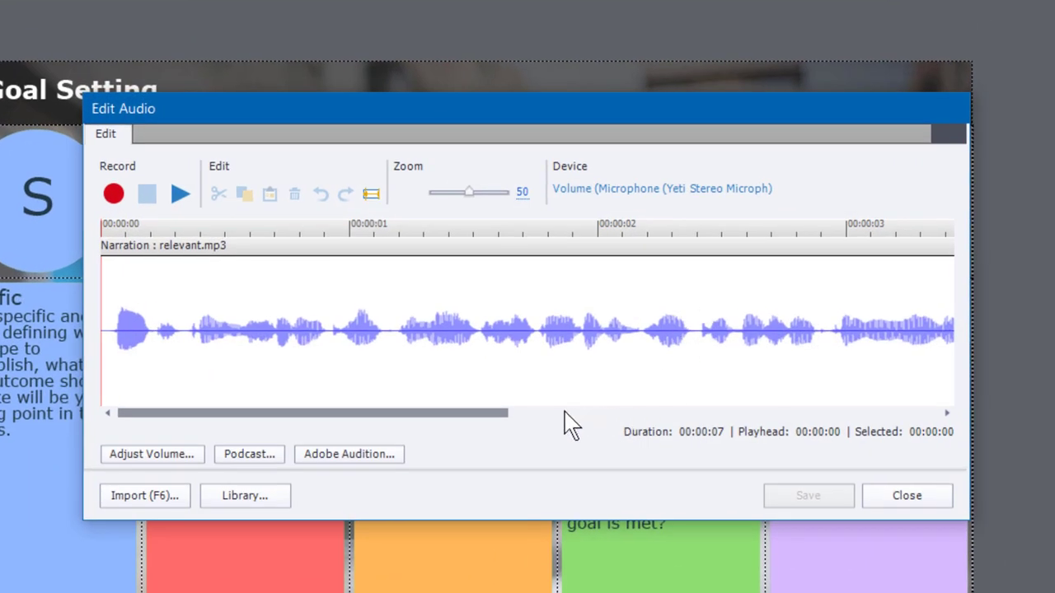
pyautogui.moveTo(504, 414); pyautogui.dragTo(772, 412)
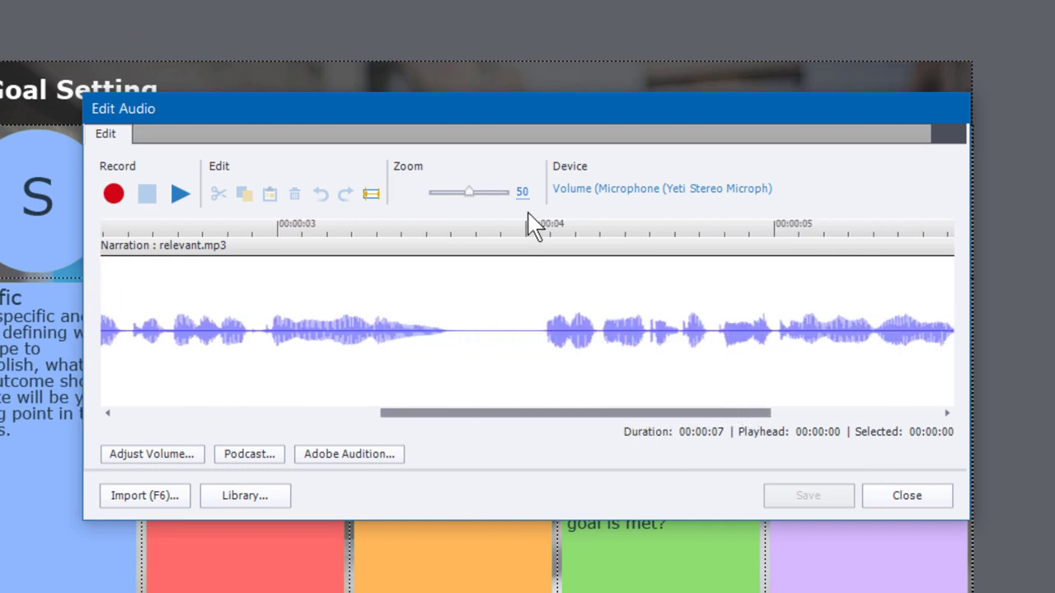
pyautogui.moveTo(469, 191); pyautogui.dragTo(497, 197)
pyautogui.moveTo(347, 424); pyautogui.dragTo(673, 427)
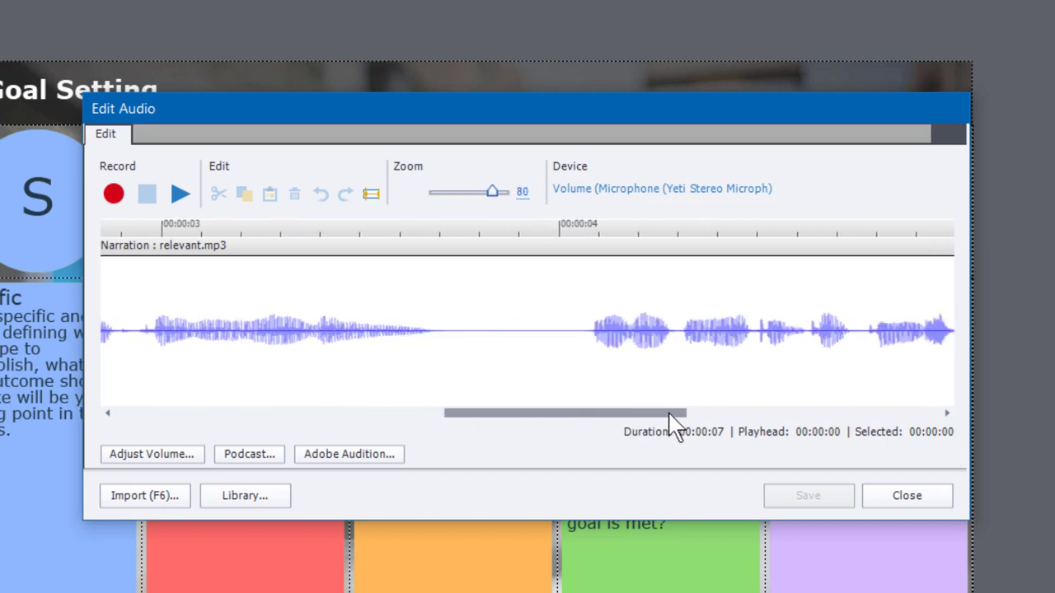
pyautogui.click(598, 241)
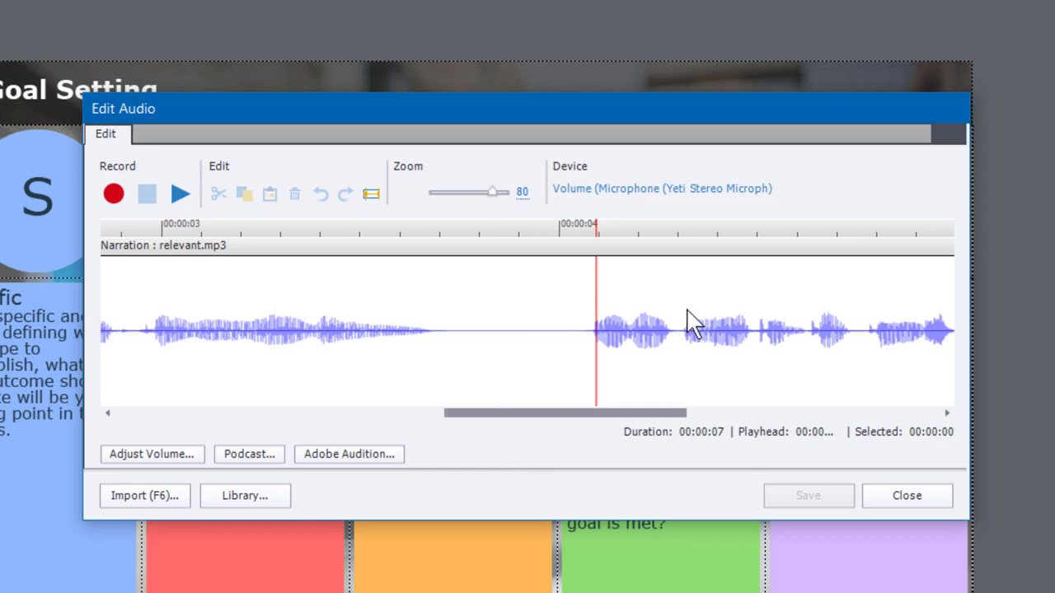
pyautogui.click(915, 498)
pyautogui.click(684, 453)
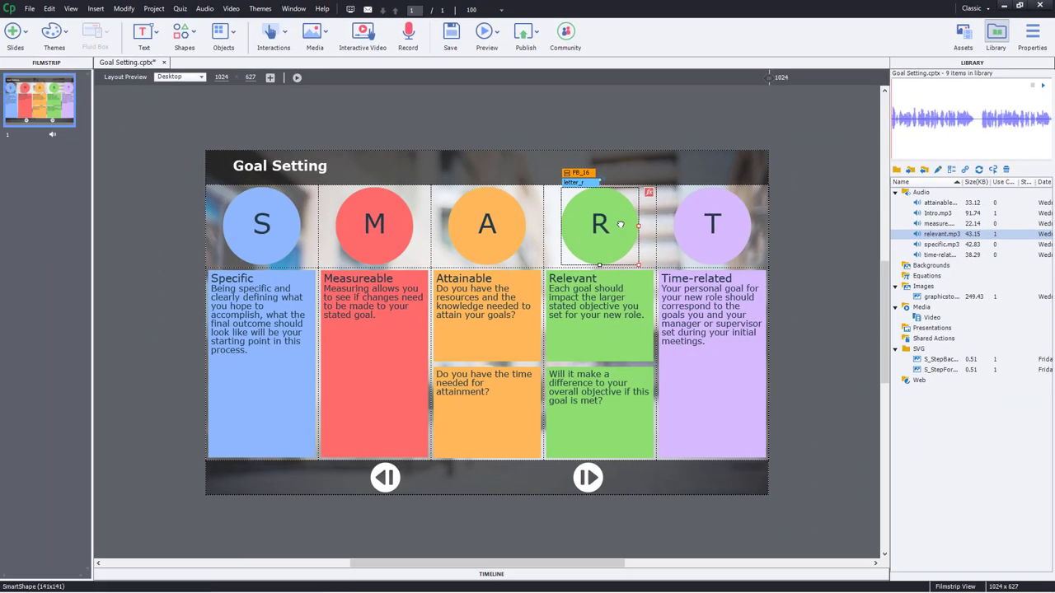
# Step: Add a literal 4.1-second Delay Next Actions By step to LetterR, placed above Show relevant2
pyautogui.click(1036, 31)
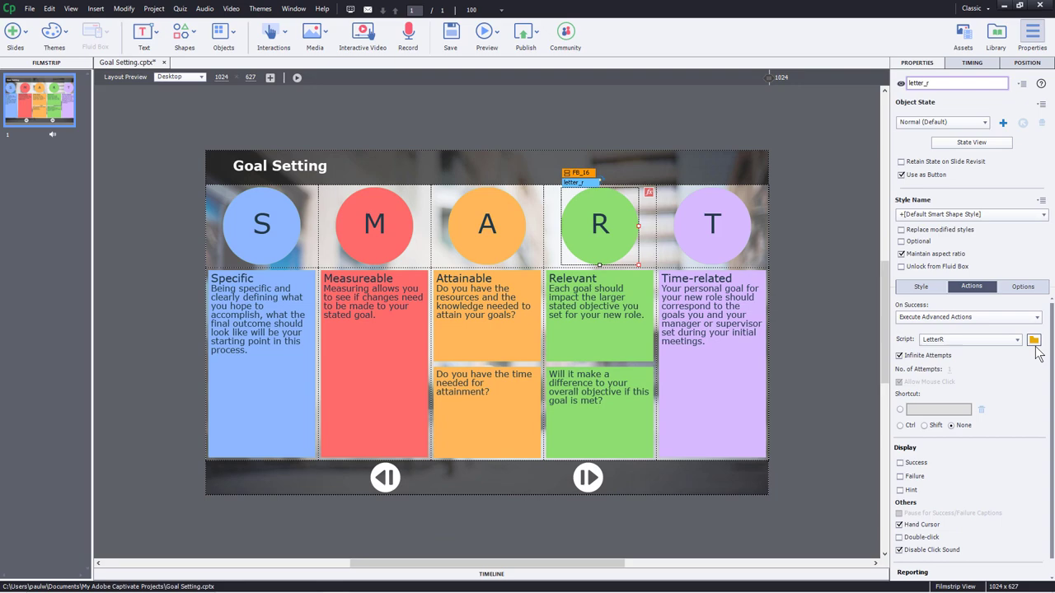
pyautogui.click(1034, 340)
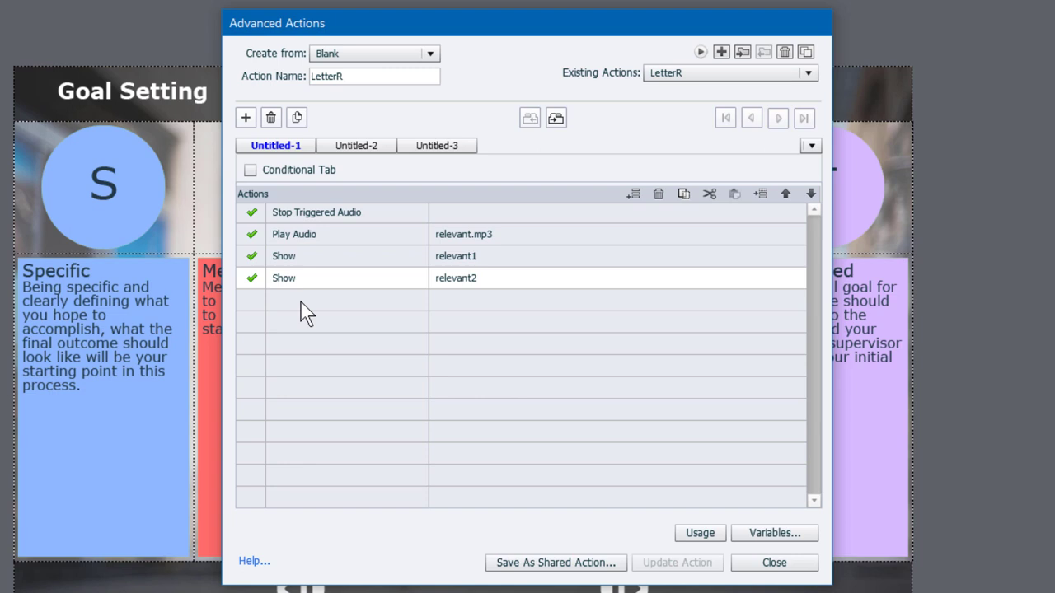
pyautogui.click(301, 308)
pyautogui.press('d')
pyautogui.press('d')
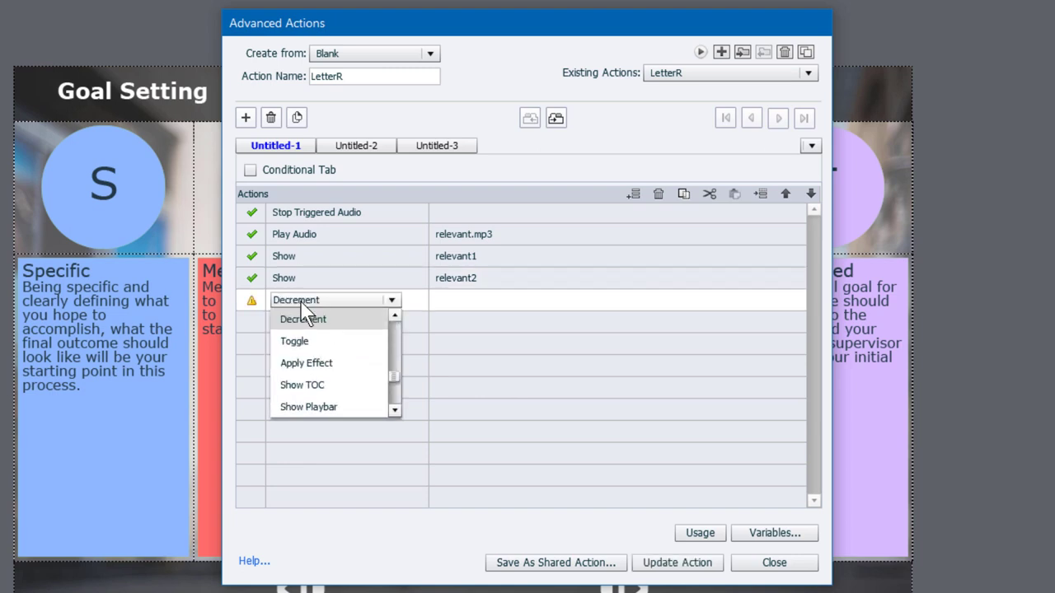
pyautogui.press('d')
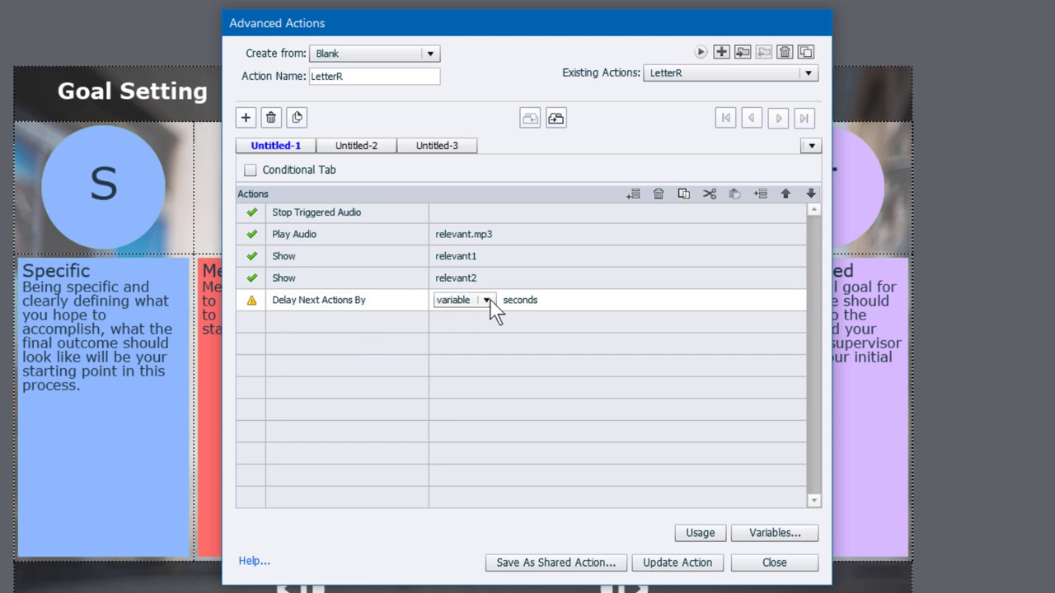
pyautogui.click(486, 301)
pyautogui.click(468, 339)
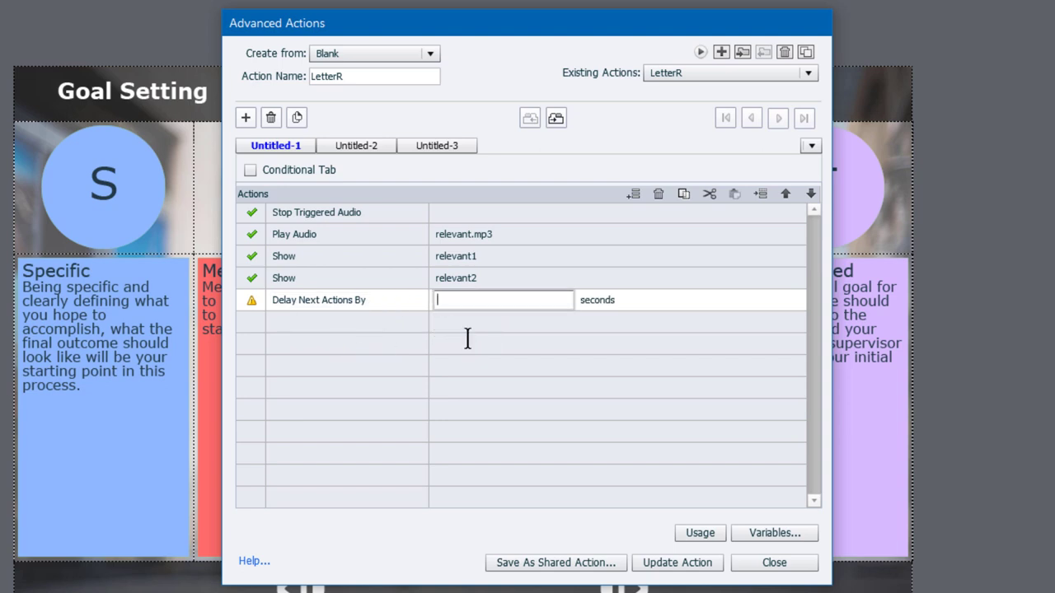
pyautogui.write('4.1')
pyautogui.press('Return')
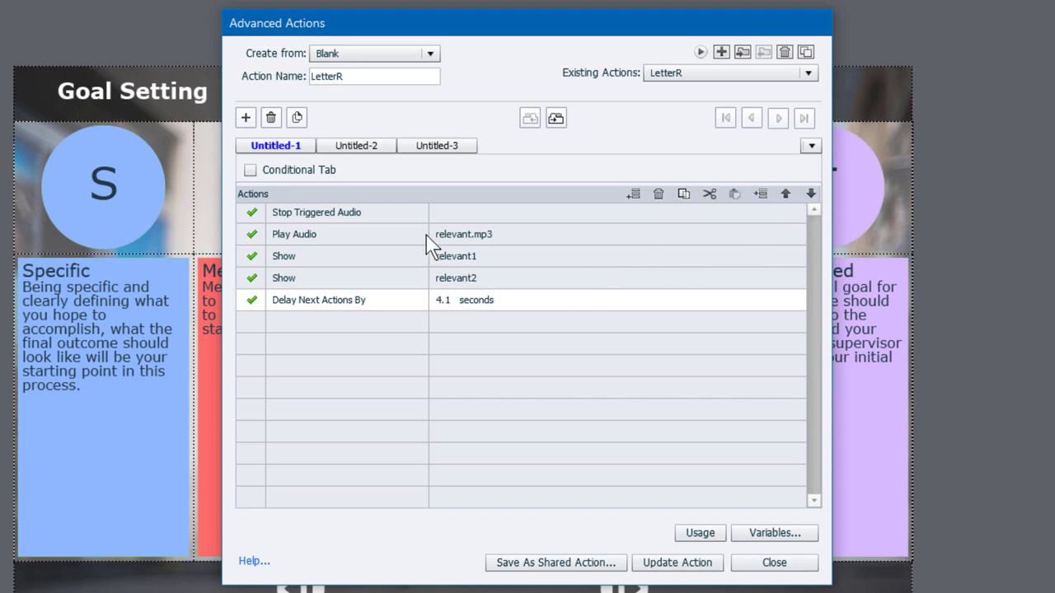
pyautogui.click(785, 196)
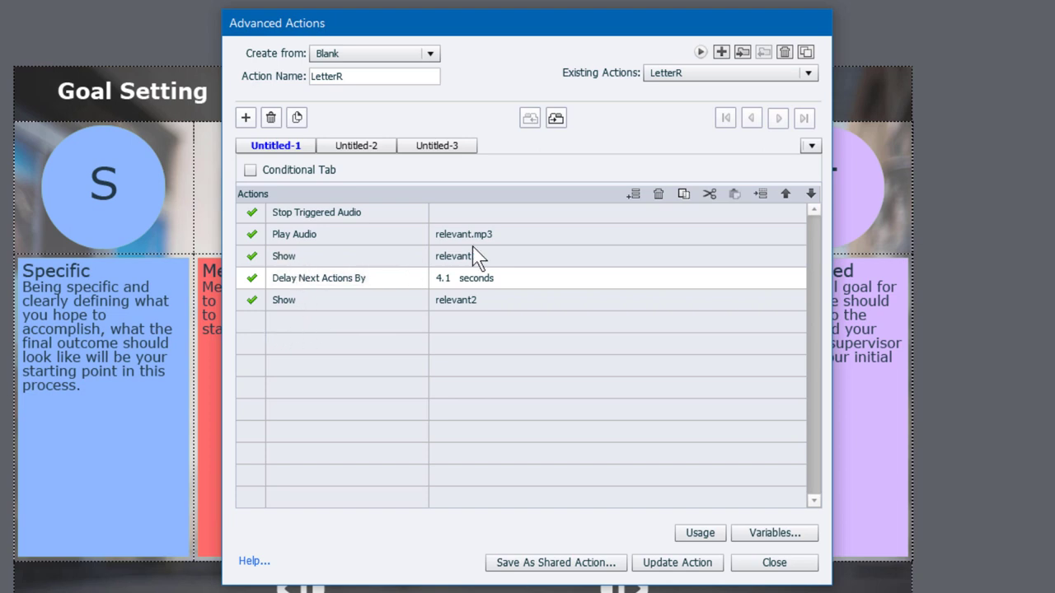
# Step: Add an Apply Effect step giving relevant1 the Entrance EaseInTop effect
pyautogui.doubleClick(294, 321)
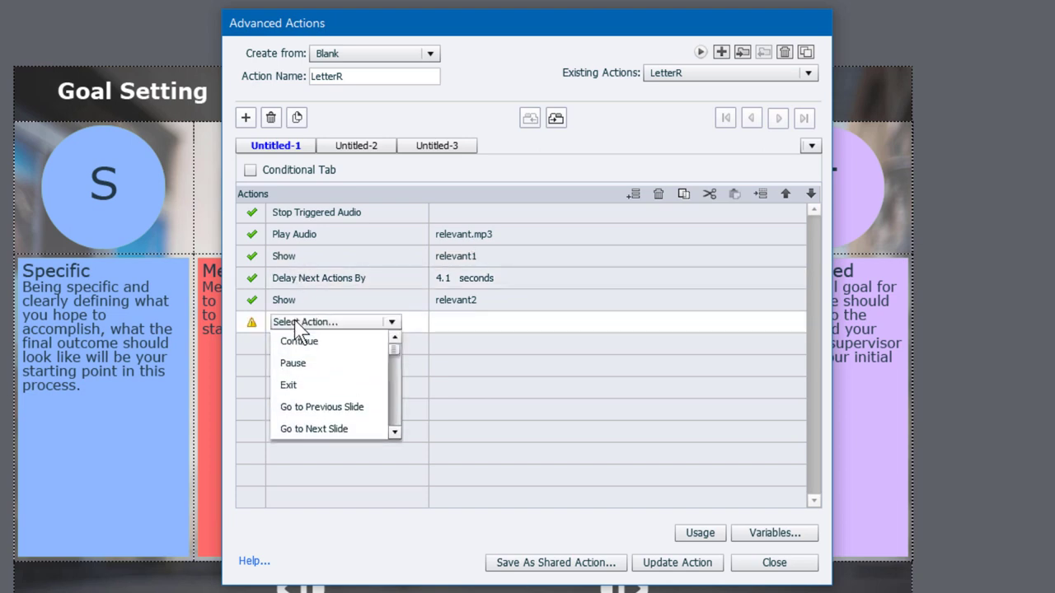
pyautogui.press('a')
pyautogui.press('a')
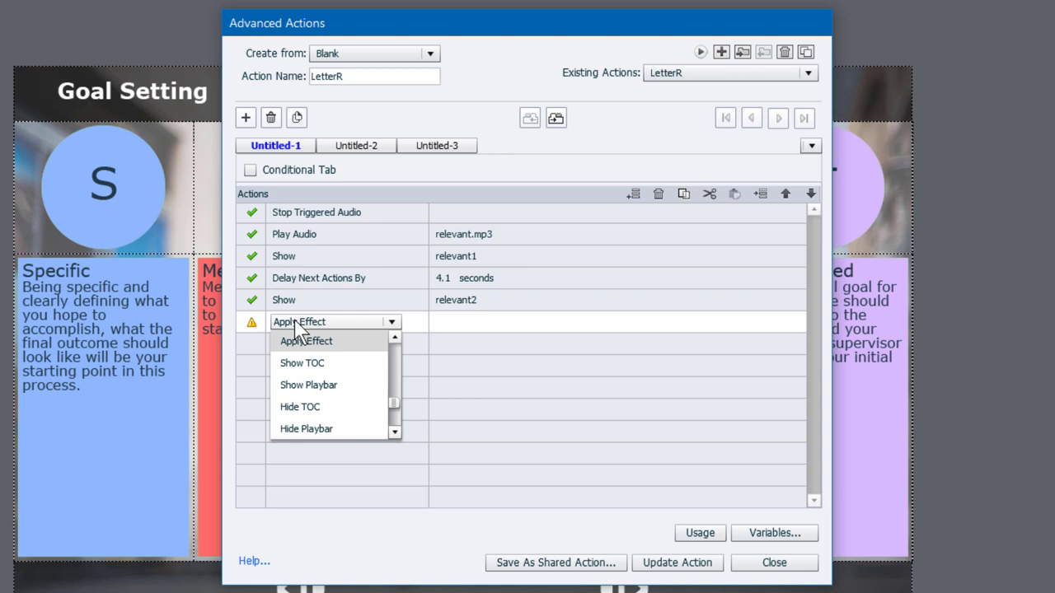
pyautogui.click(304, 342)
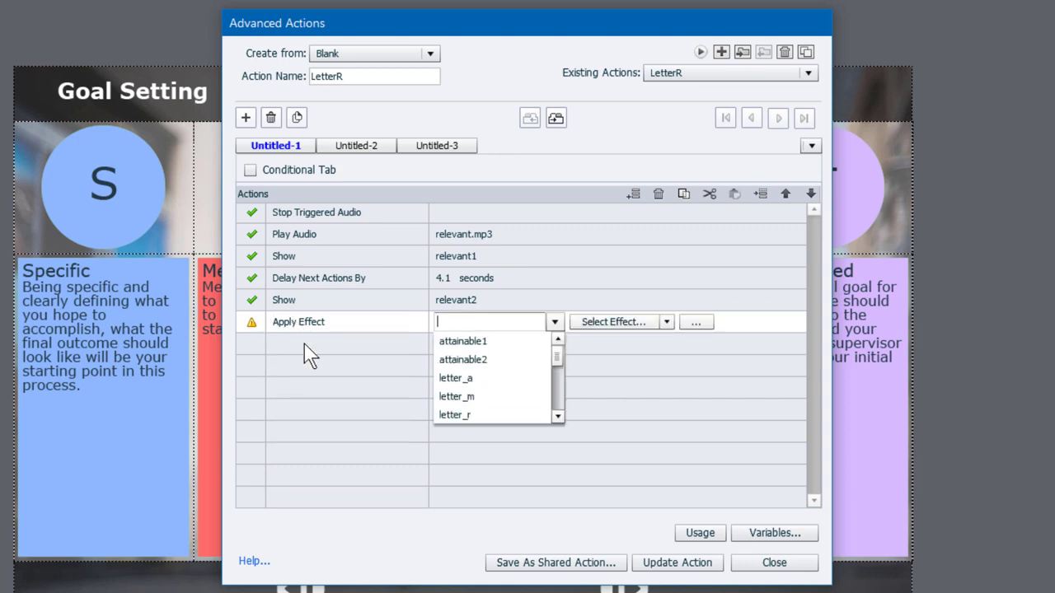
pyautogui.click(558, 417)
pyautogui.click(558, 417)
pyautogui.click(557, 417)
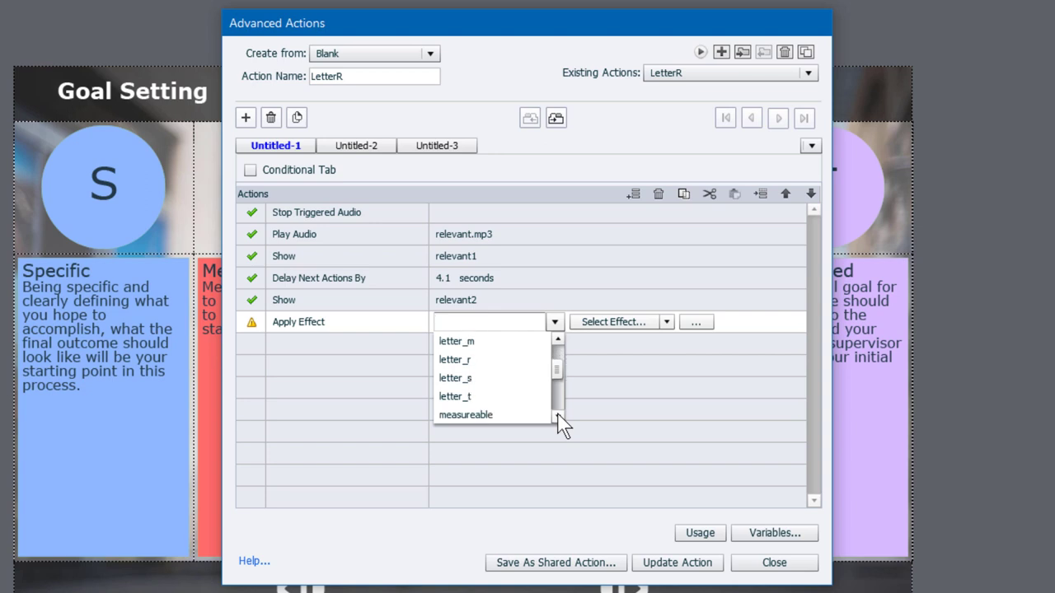
pyautogui.click(558, 417)
pyautogui.click(558, 417)
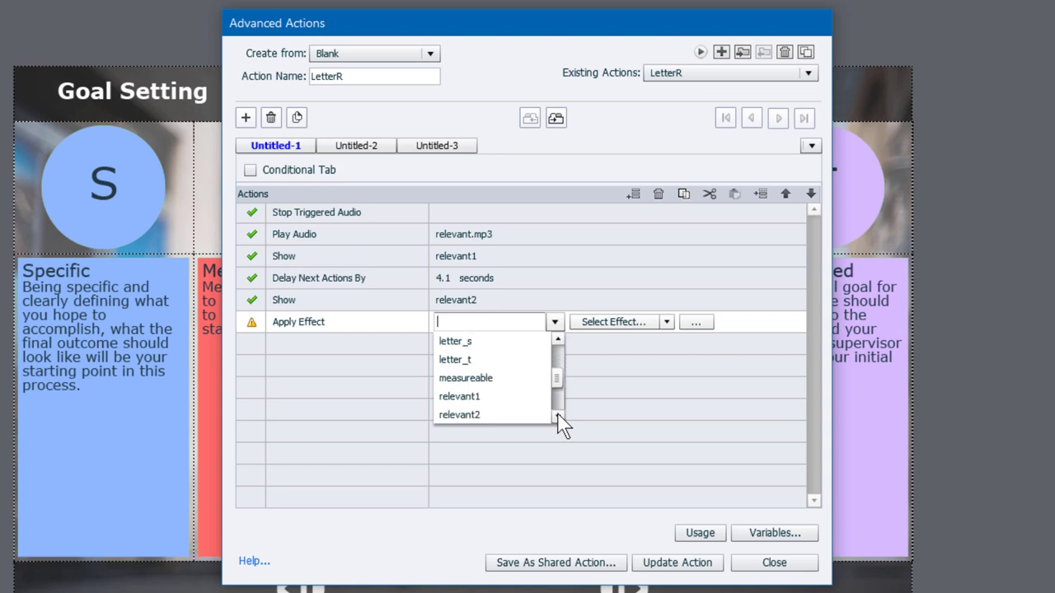
pyautogui.click(462, 402)
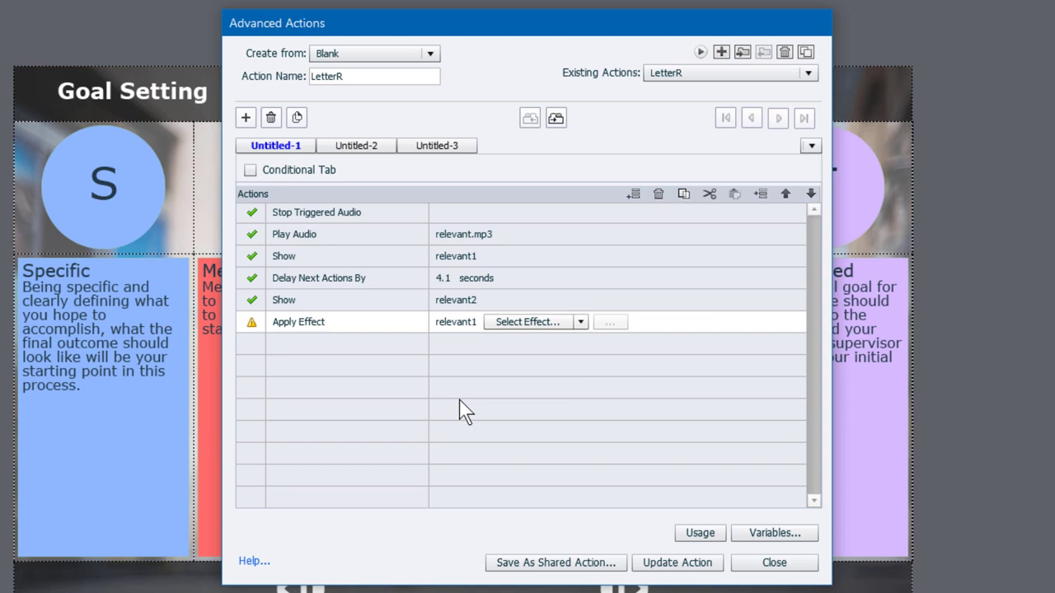
pyautogui.click(579, 323)
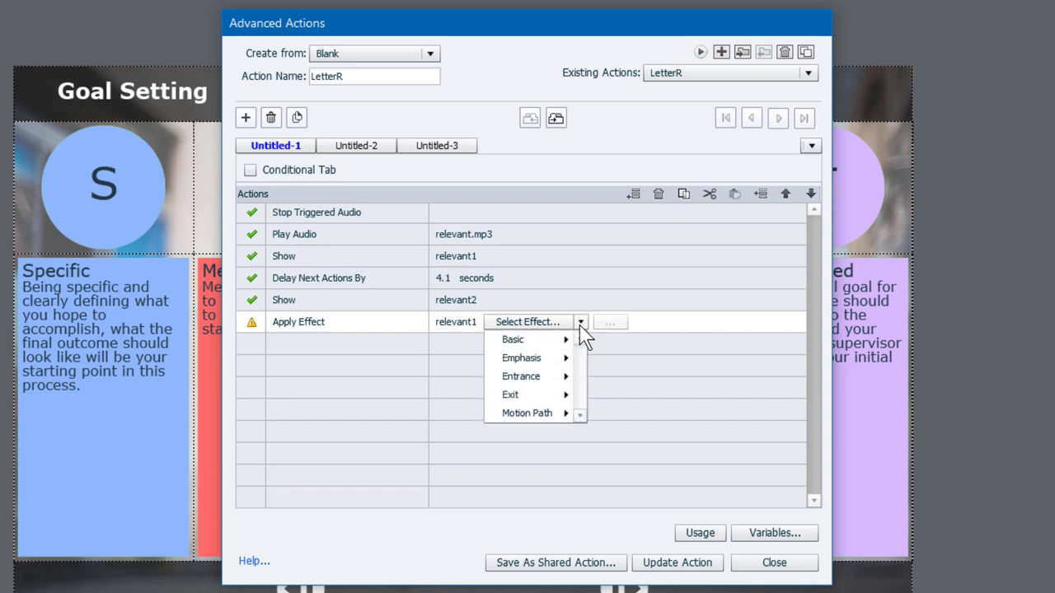
pyautogui.moveTo(575, 347)
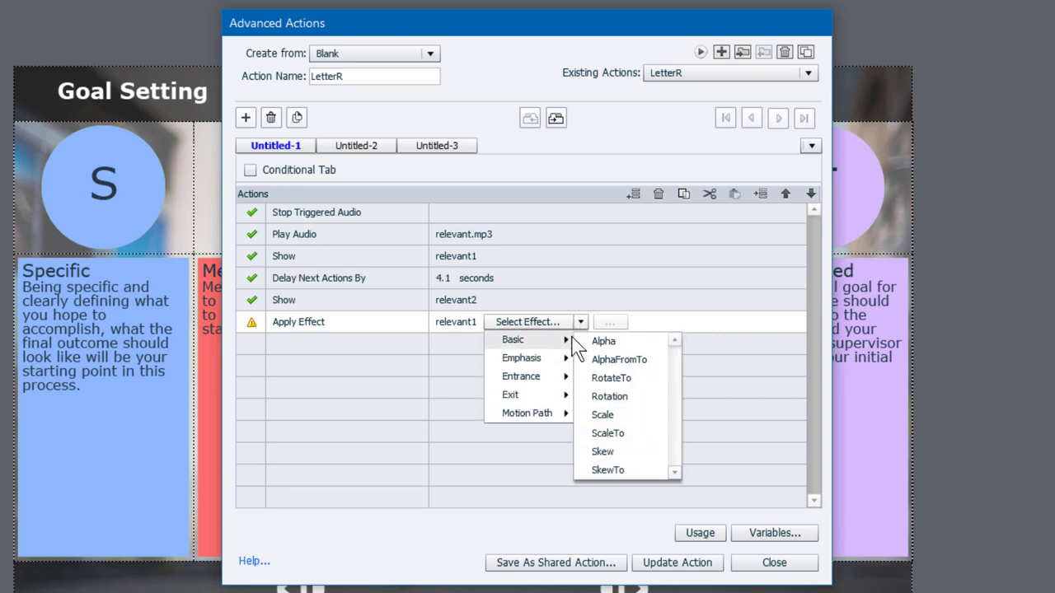
pyautogui.moveTo(559, 379)
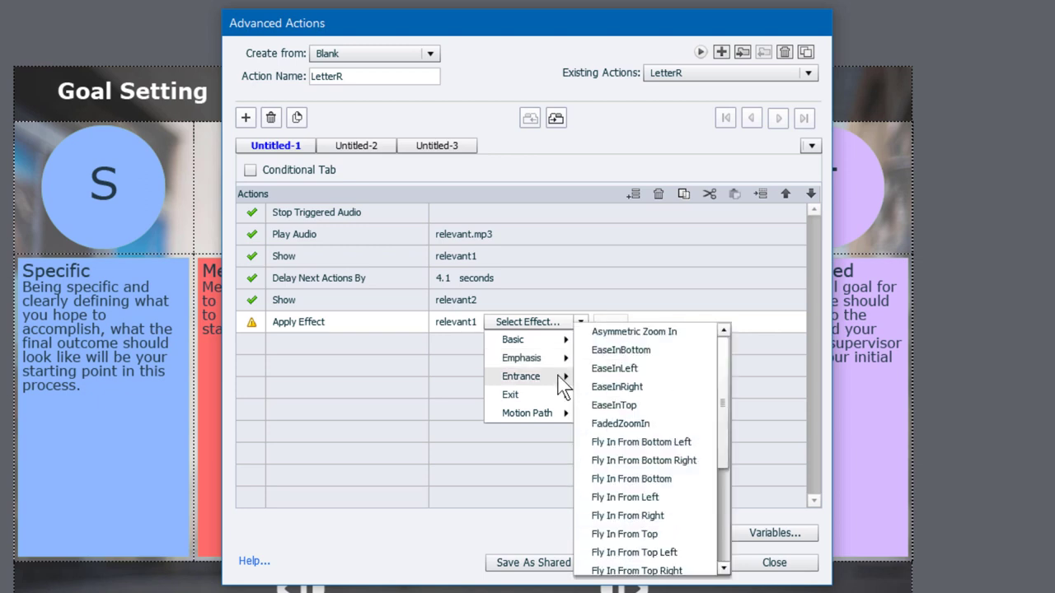
pyautogui.click(619, 412)
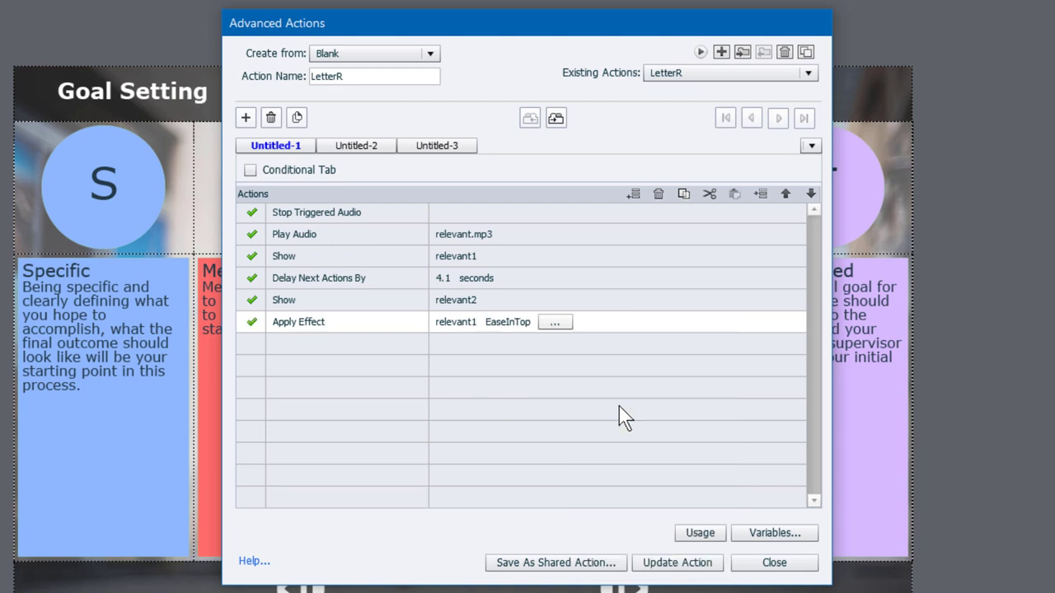
# Step: Set the relevant1 effect to 0.5-second duration and 100% ease
pyautogui.click(555, 323)
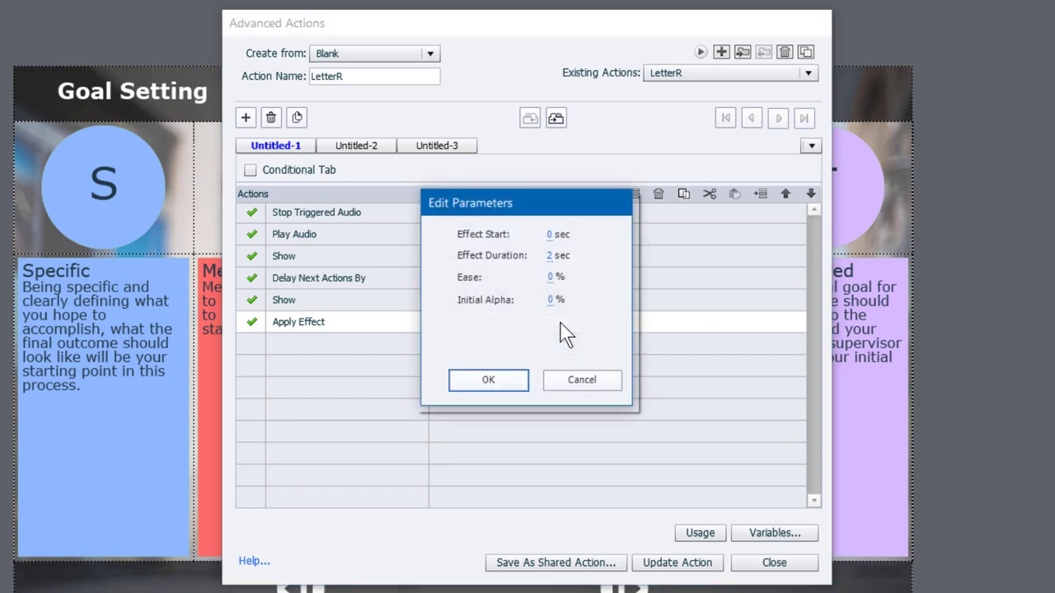
pyautogui.click(551, 257)
pyautogui.write('.5')
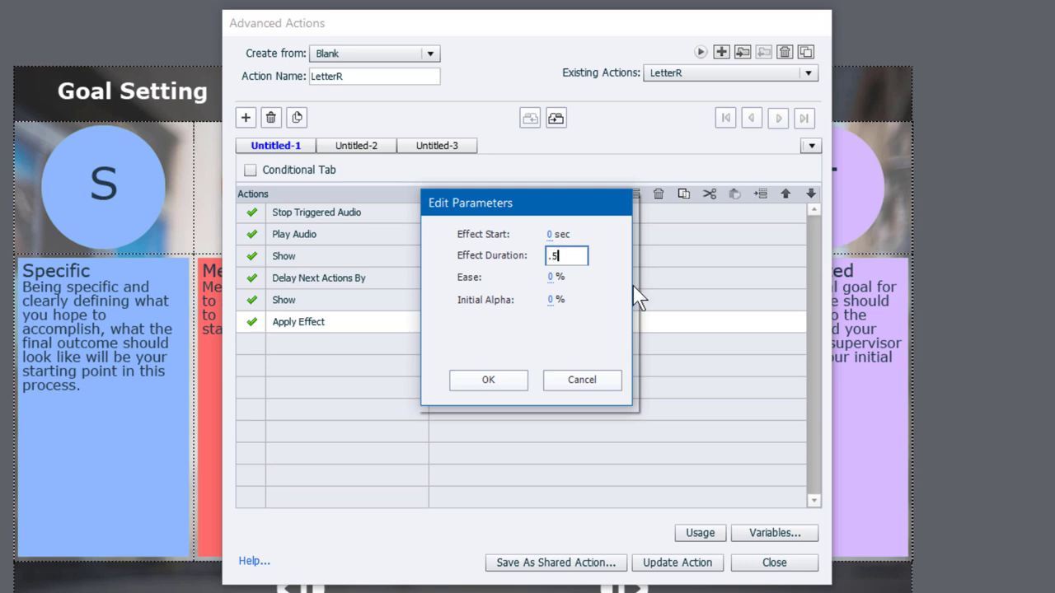
pyautogui.press('Return')
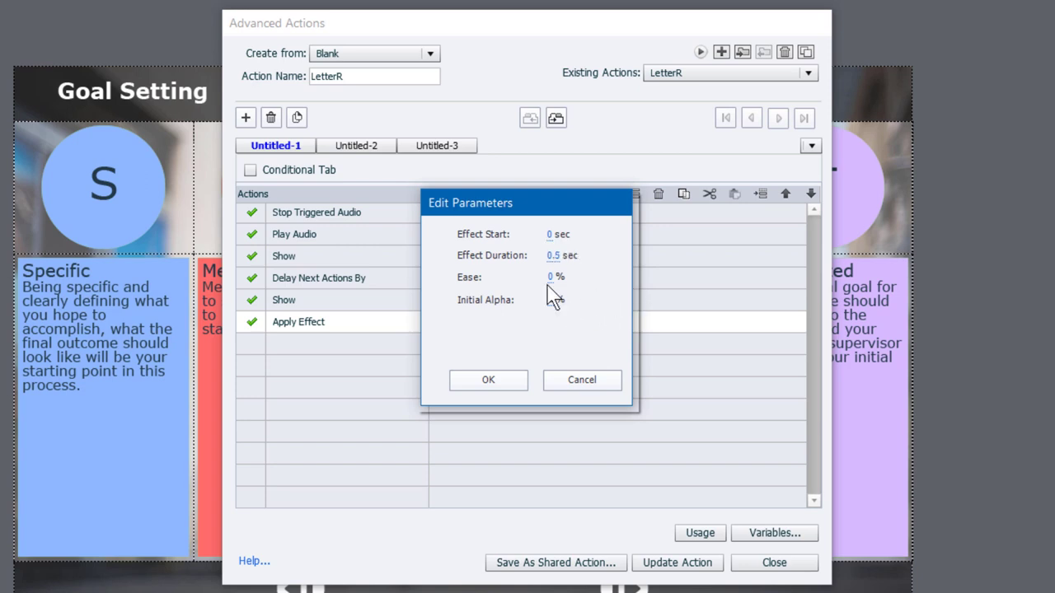
pyautogui.moveTo(551, 278); pyautogui.dragTo(709, 271)
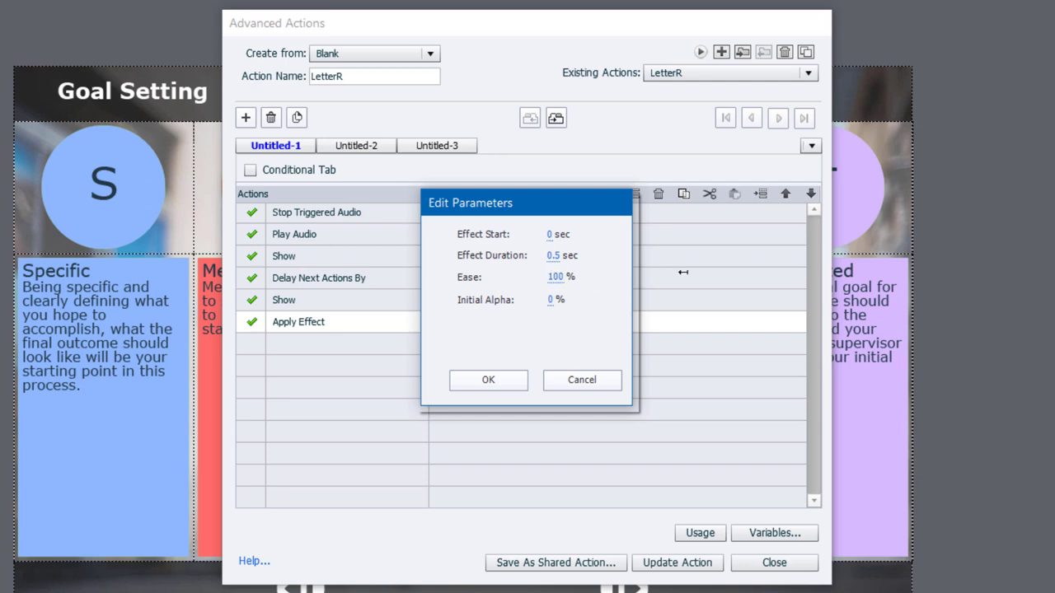
pyautogui.click(492, 384)
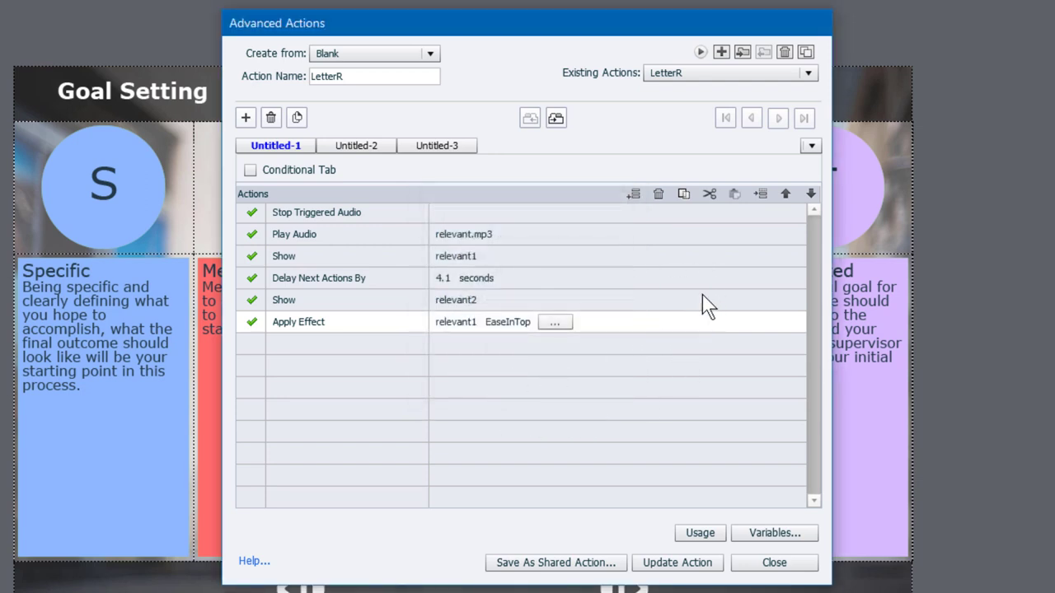
# Step: Move the relevant1 effect step up twice and add an EaseInTop Apply Effect step for relevant2
pyautogui.click(783, 194)
pyautogui.click(784, 195)
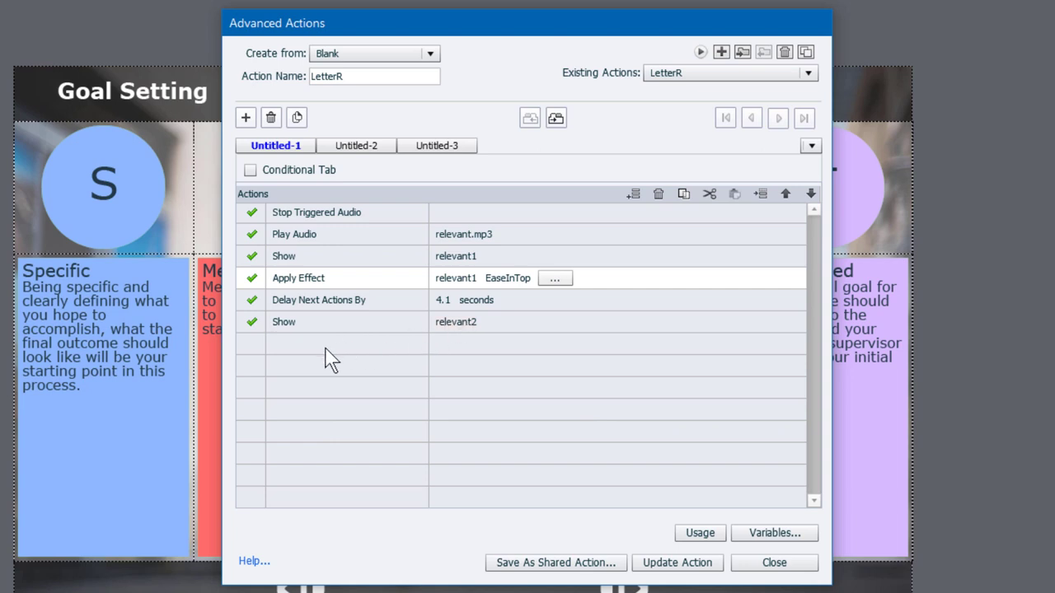
pyautogui.click(292, 343)
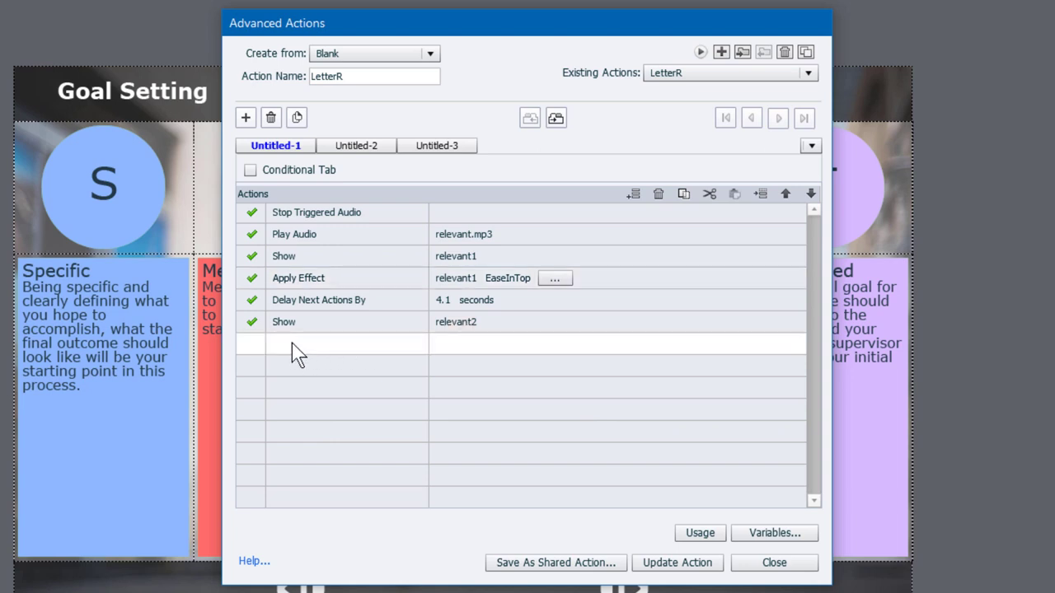
pyautogui.press('a')
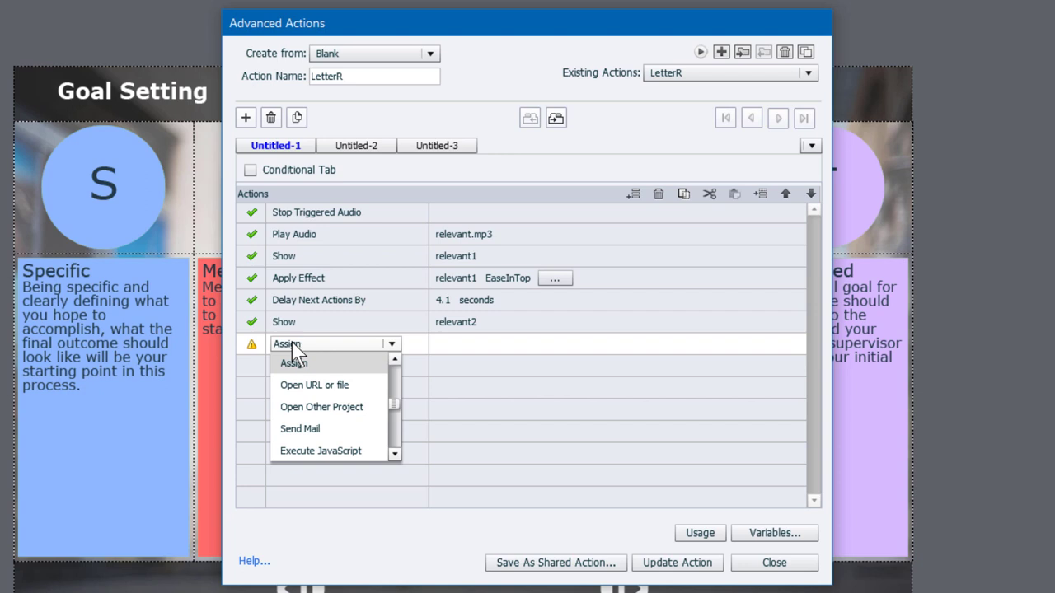
pyautogui.press('p')
pyautogui.click(305, 357)
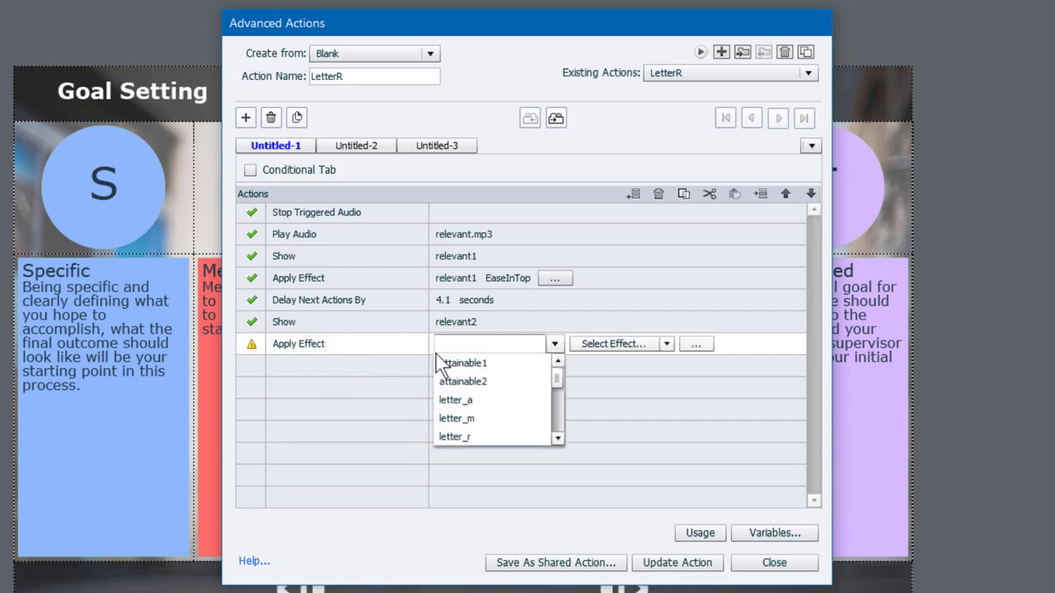
pyautogui.scroll(-2, 560, 431)
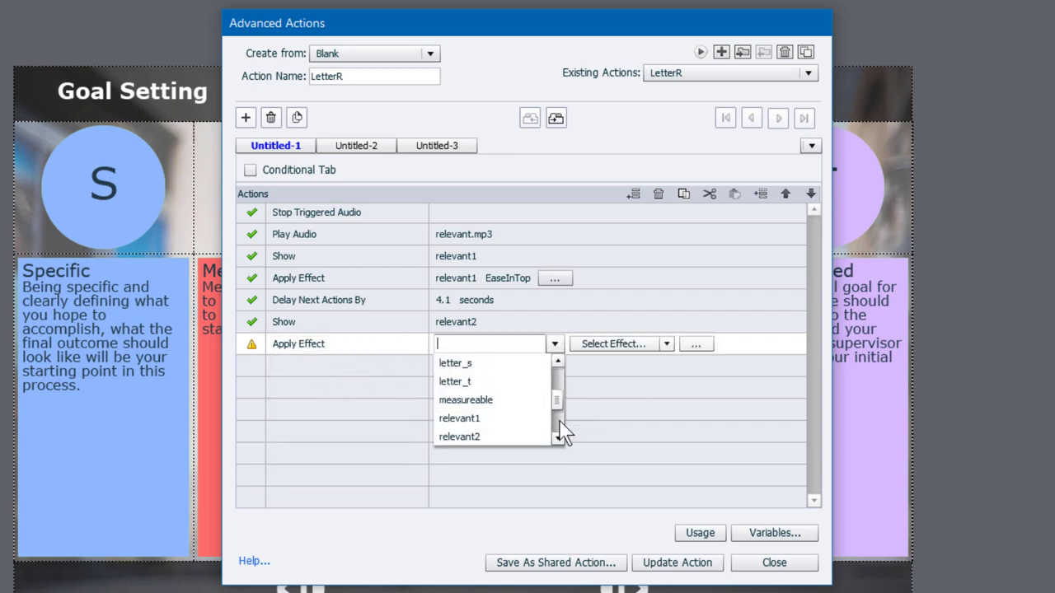
pyautogui.click(493, 438)
pyautogui.click(578, 344)
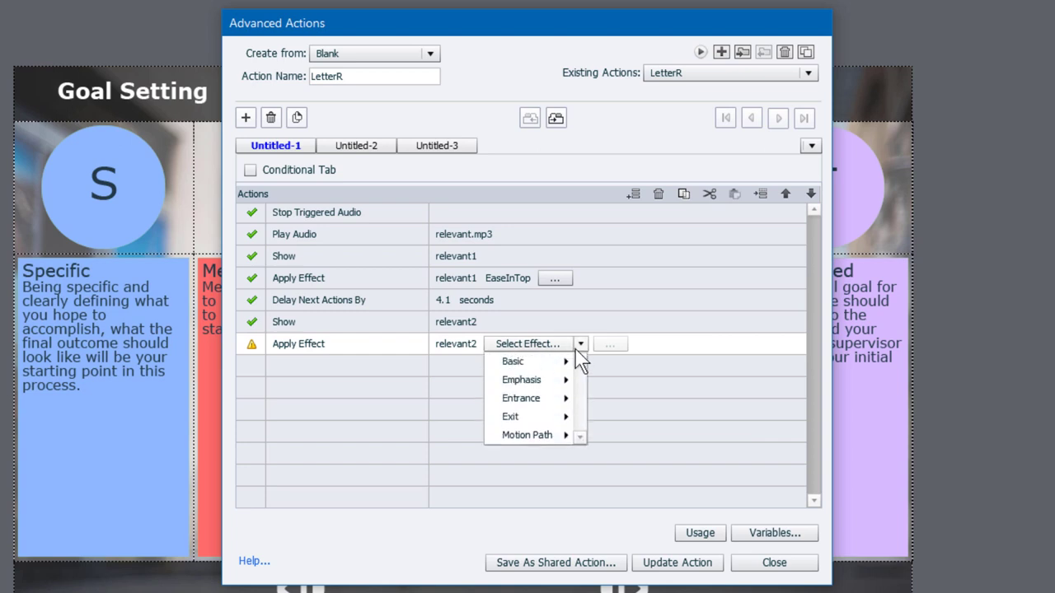
pyautogui.moveTo(564, 399)
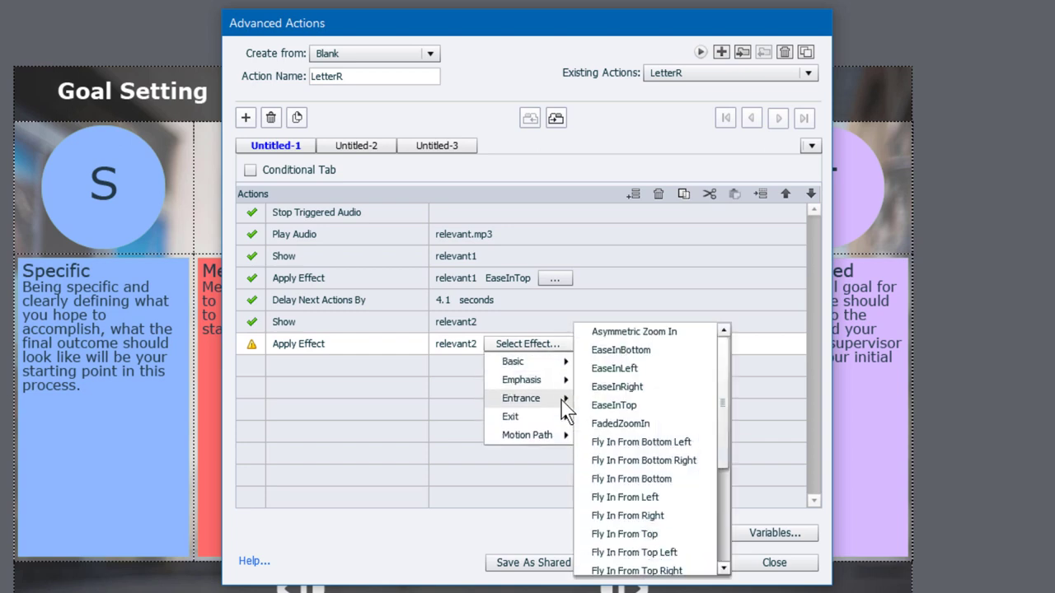
pyautogui.click(614, 405)
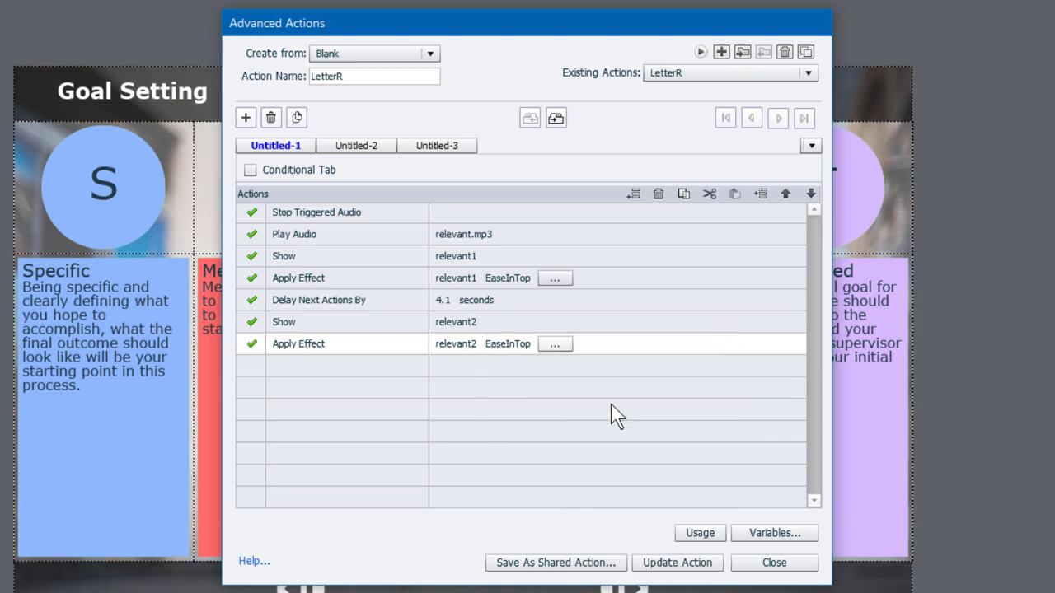
# Step: Give relevant2's effect 0.5-second duration and 100% ease, then update LetterR
pyautogui.click(552, 343)
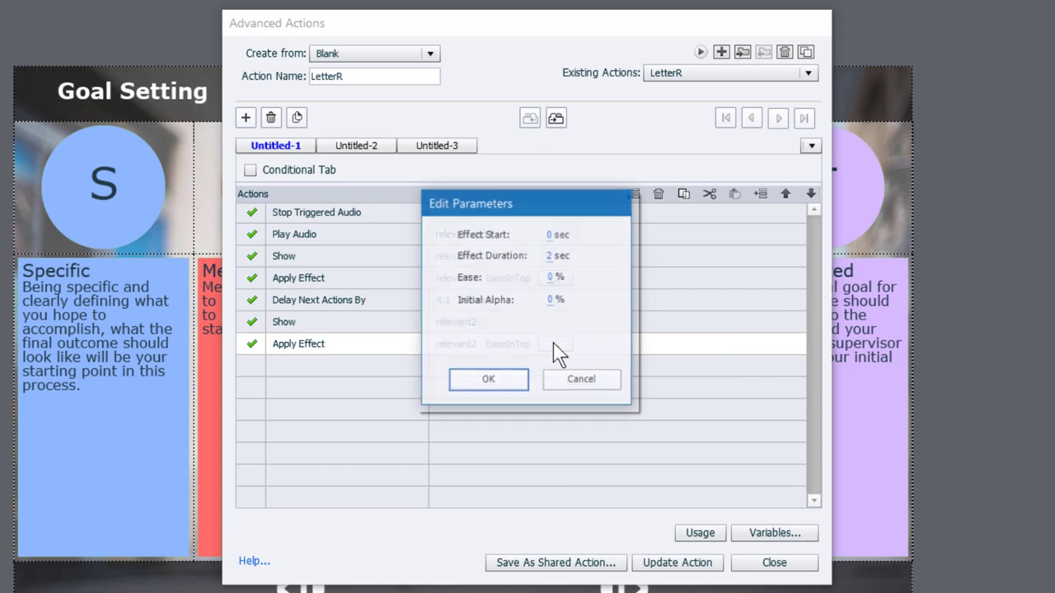
pyautogui.click(553, 256)
pyautogui.write('0.5')
pyautogui.press('Return')
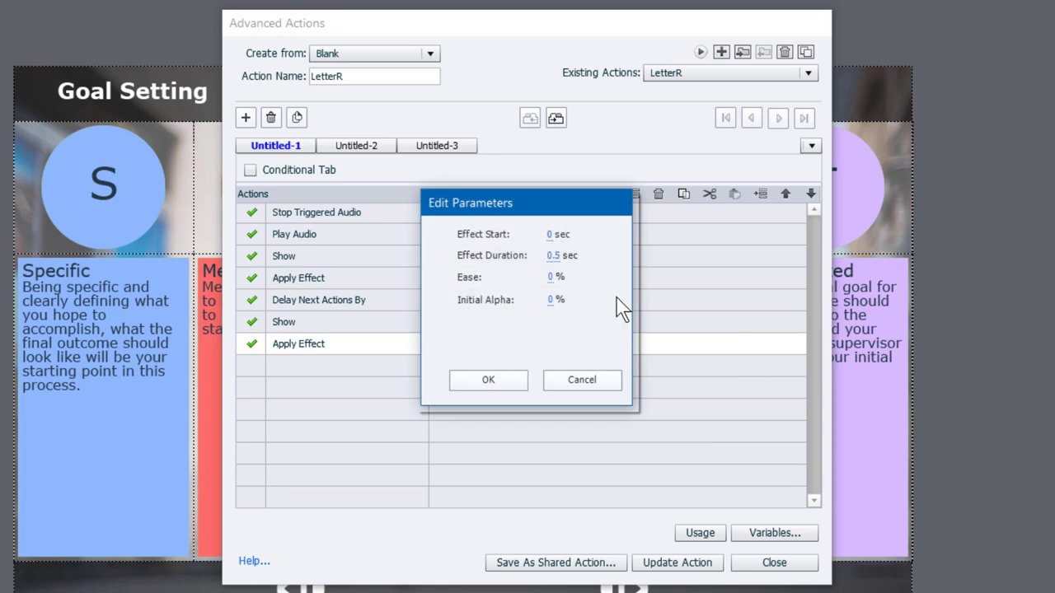
pyautogui.moveTo(552, 277); pyautogui.dragTo(725, 261)
pyautogui.click(507, 381)
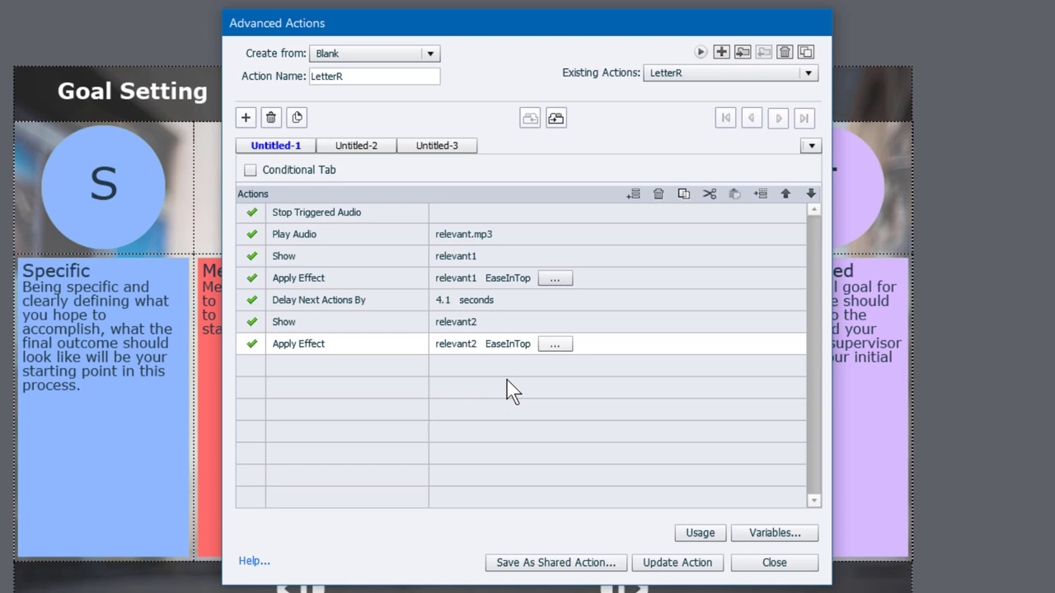
pyautogui.click(671, 567)
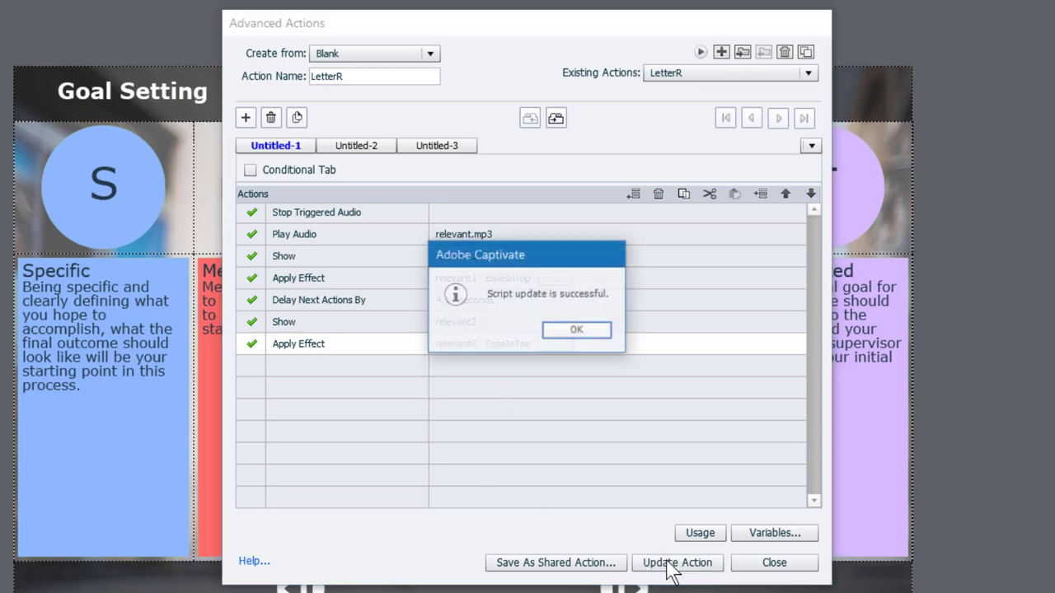
pyautogui.click(573, 332)
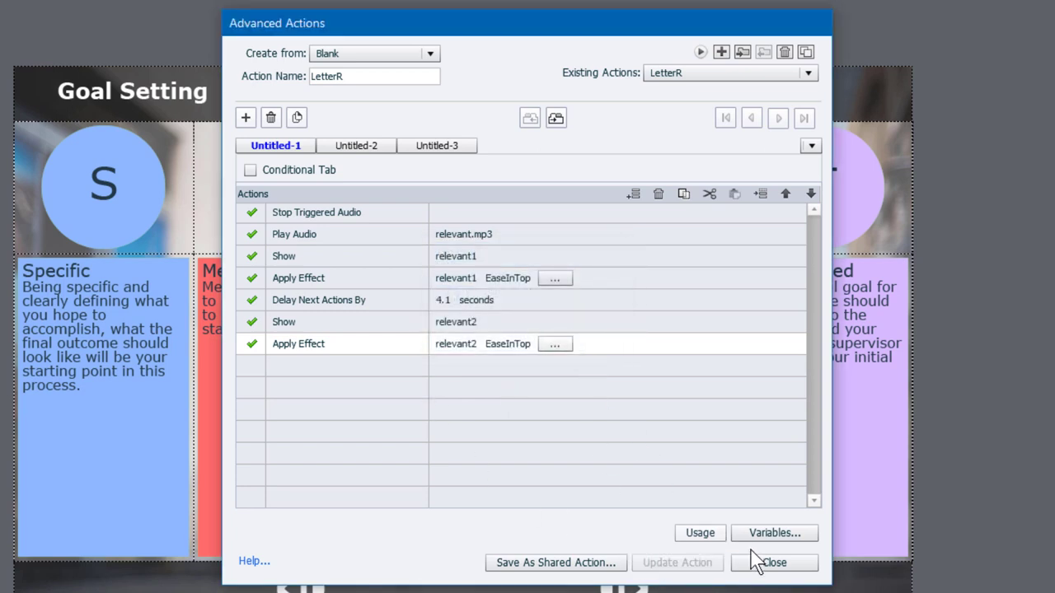
# Step: Close Advanced Actions, preview the whole project, and click R to reveal both Relevant text boxes
pyautogui.click(782, 563)
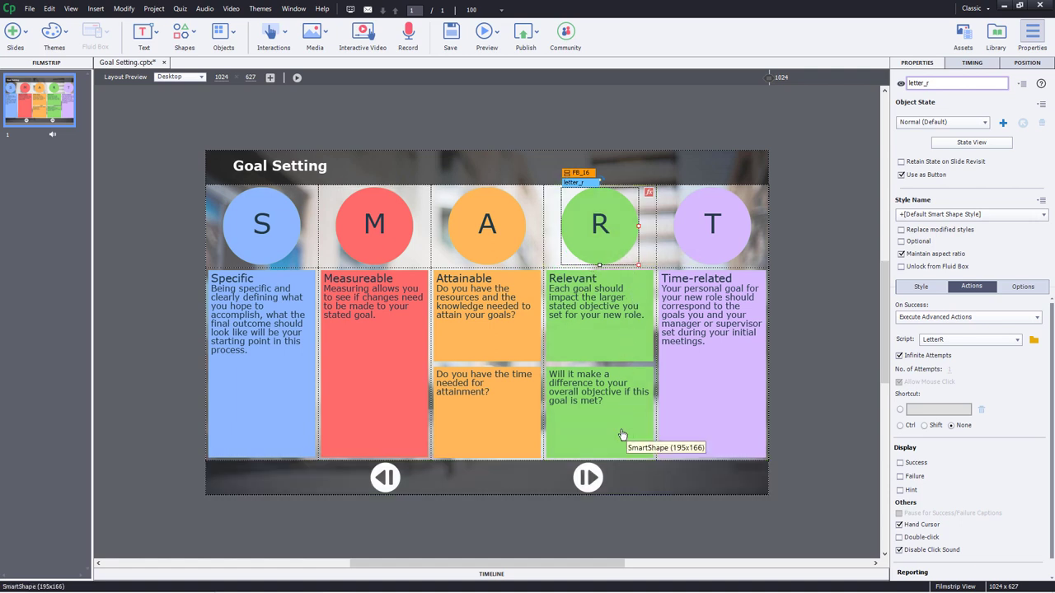
pyautogui.click(491, 39)
pyautogui.click(497, 88)
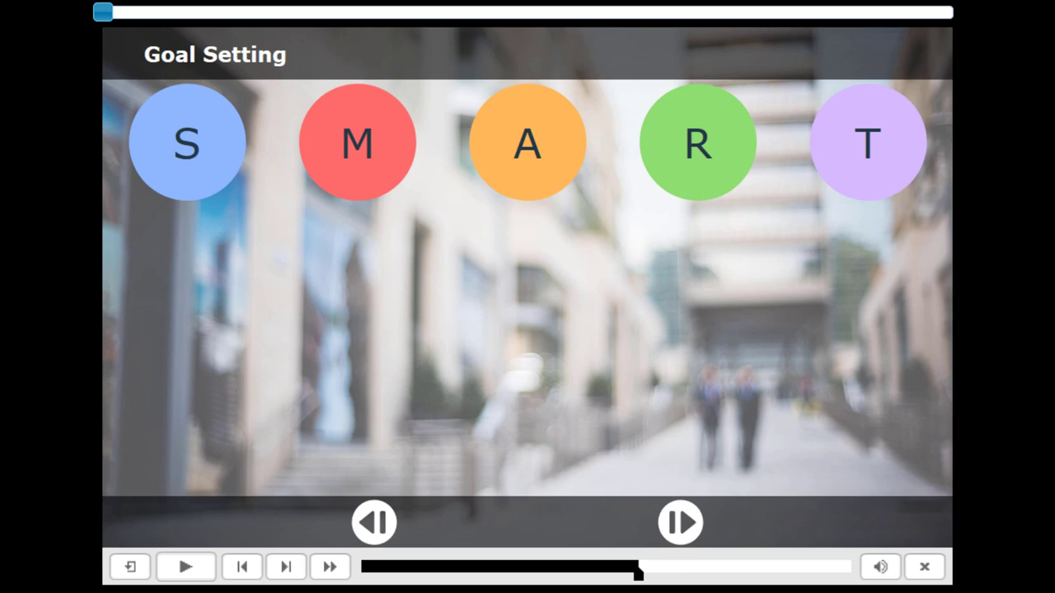
pyautogui.click(700, 156)
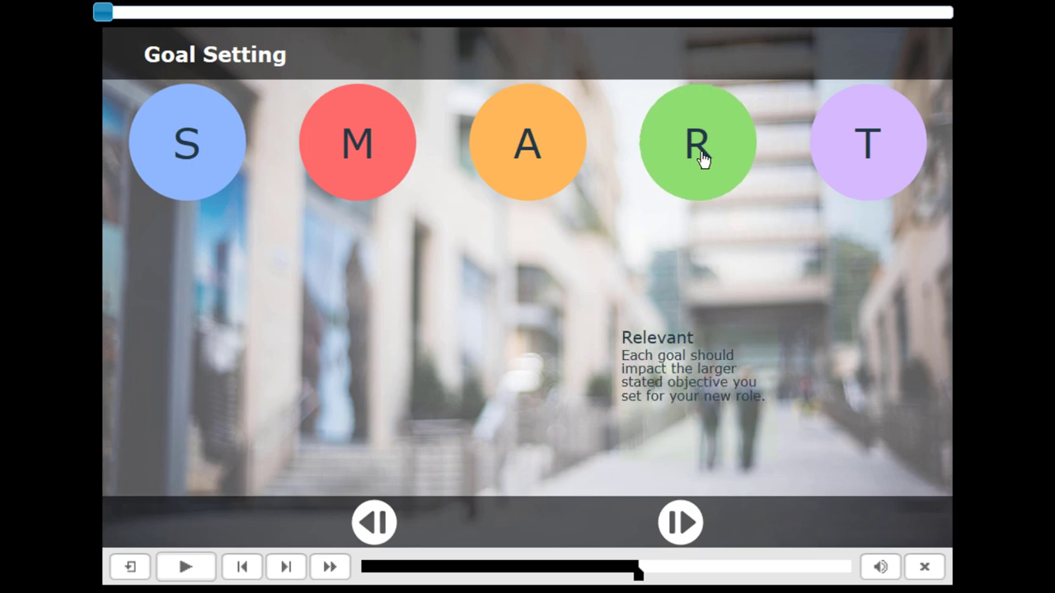